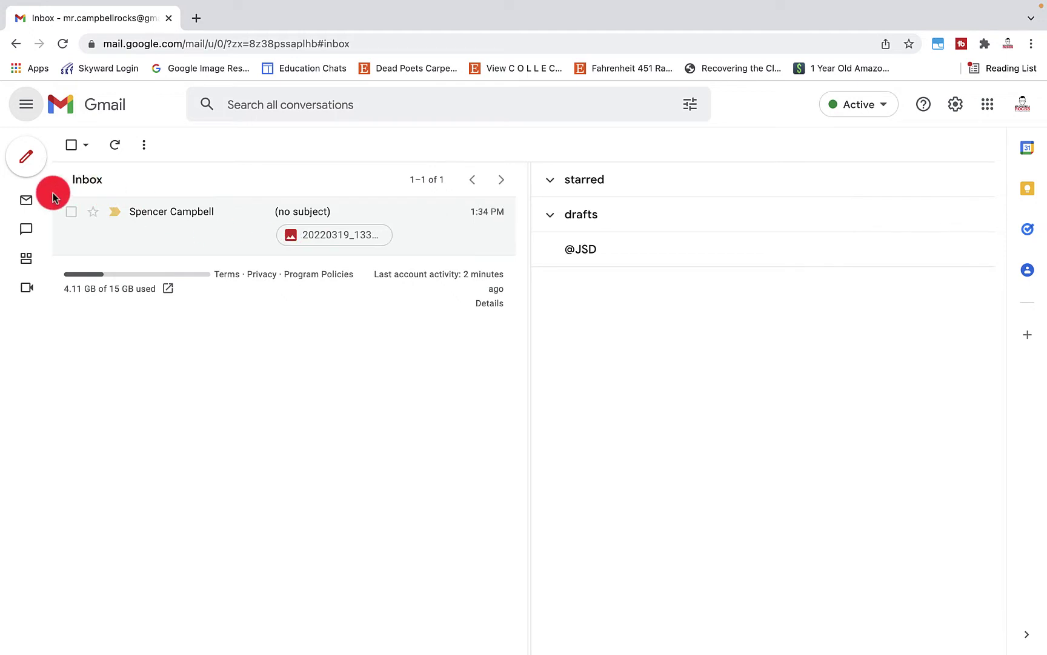
Step: Collapse and re-expand the navigation drawer, then hide and restore the side panel of apps
mouse_move(23, 292)
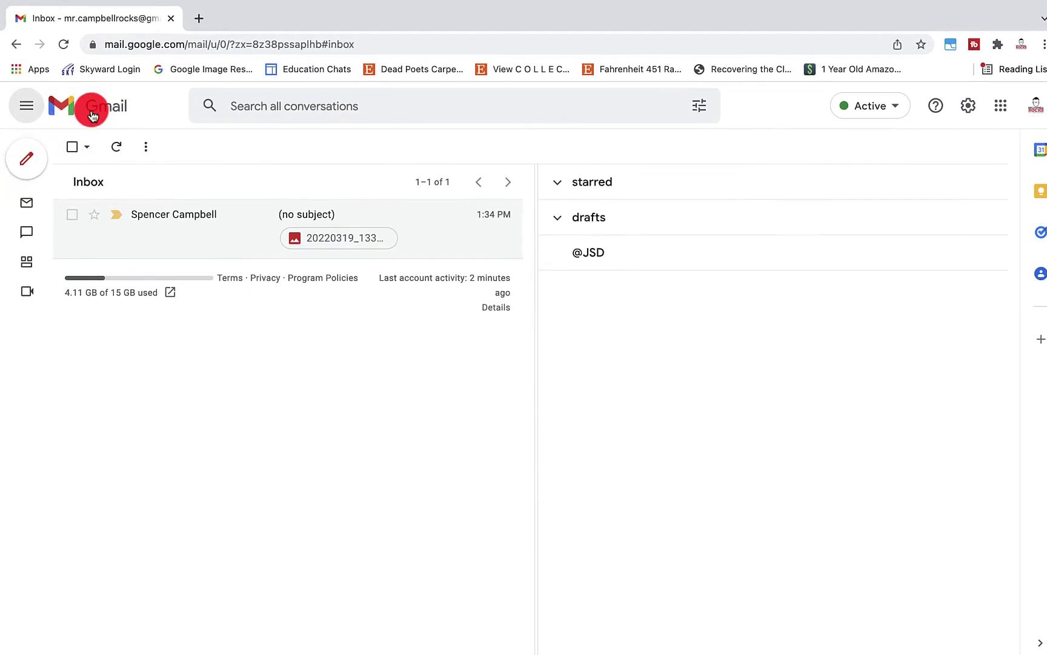
left_click(26, 105)
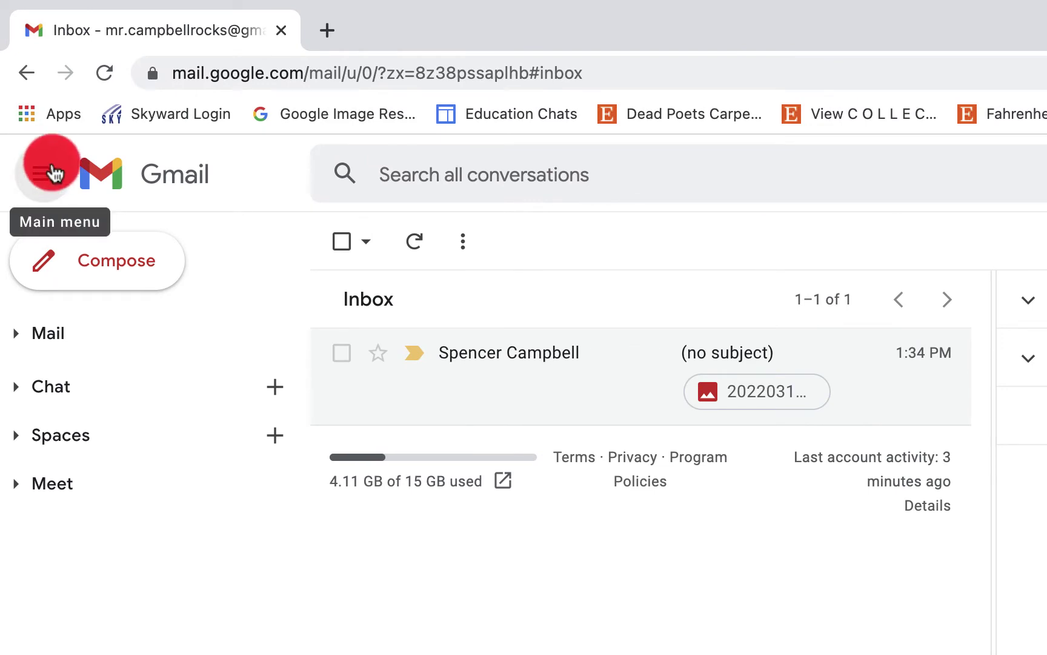
left_click(42, 178)
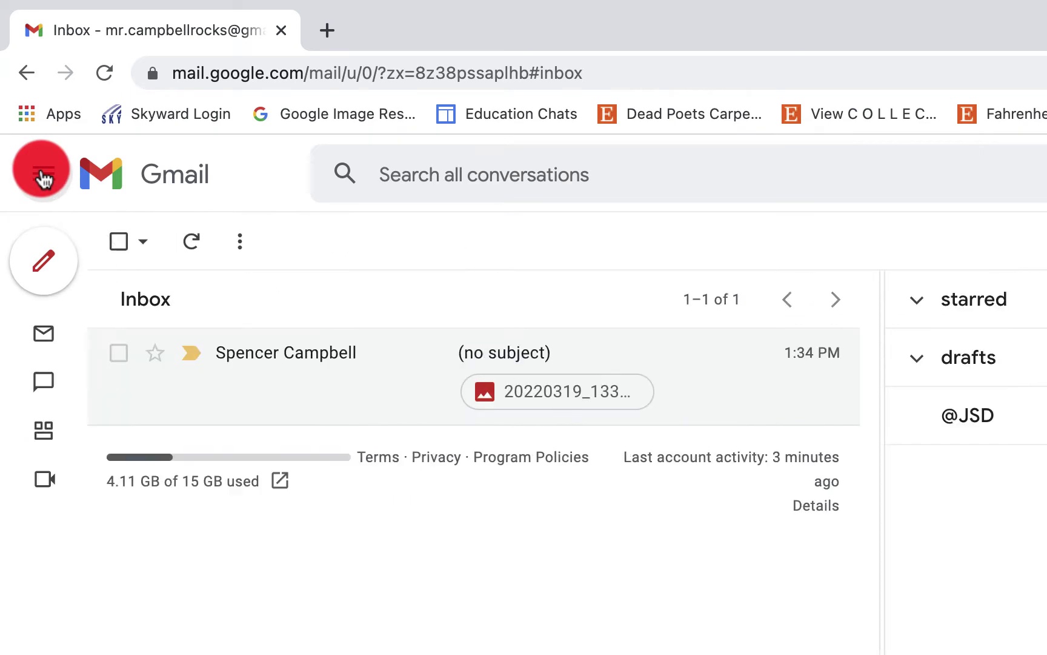
left_click(44, 179)
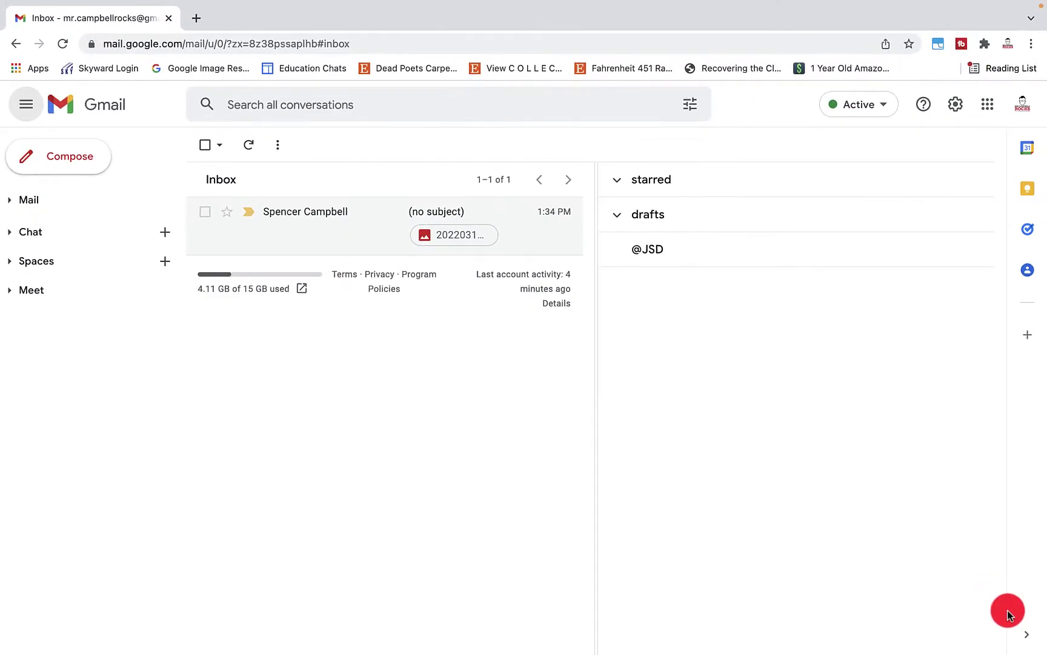
left_click(1023, 637)
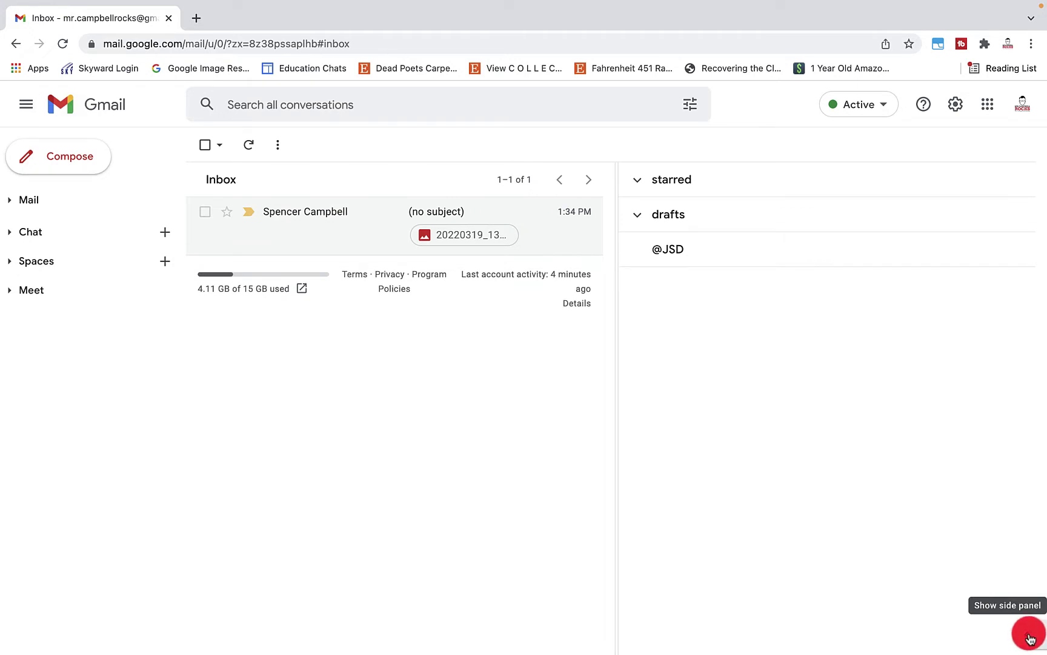
left_click(1030, 638)
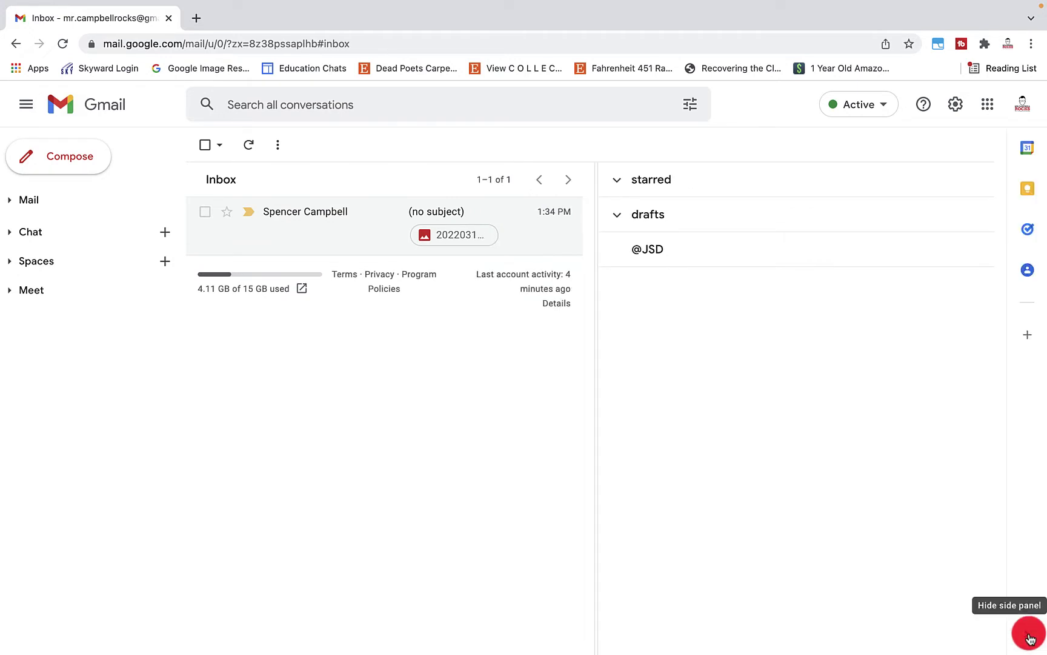
Step: Expand and collapse the sidebar's Mail and Chat sections, dragging to enlarge Chat
left_click(11, 203)
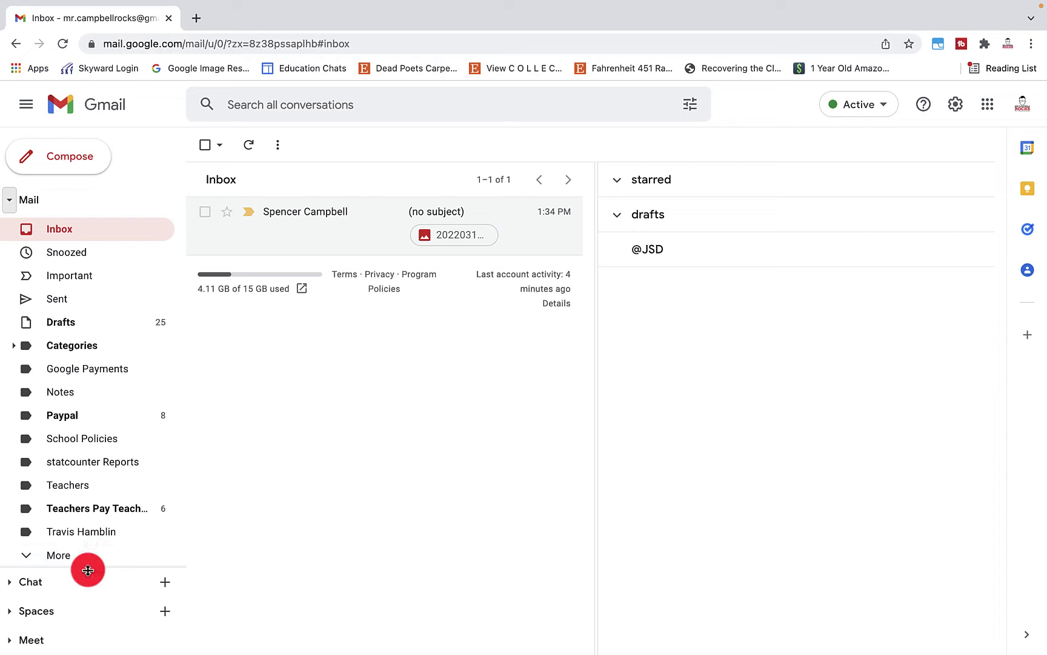
left_click_drag(88, 573, 109, 266)
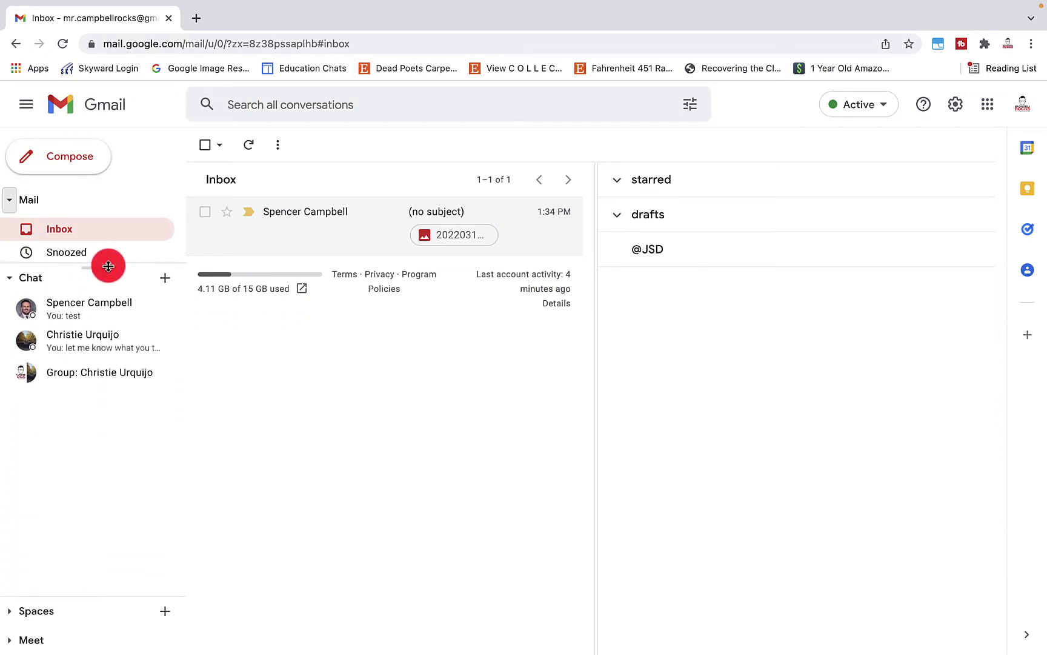
left_click(10, 277)
left_click(9, 202)
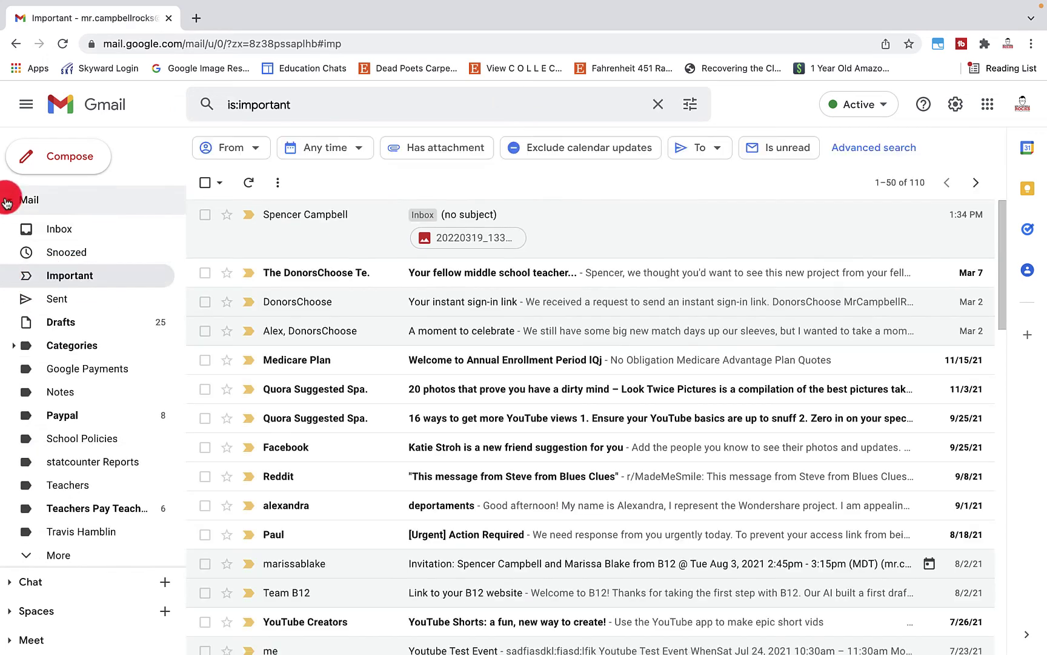
left_click(217, 191)
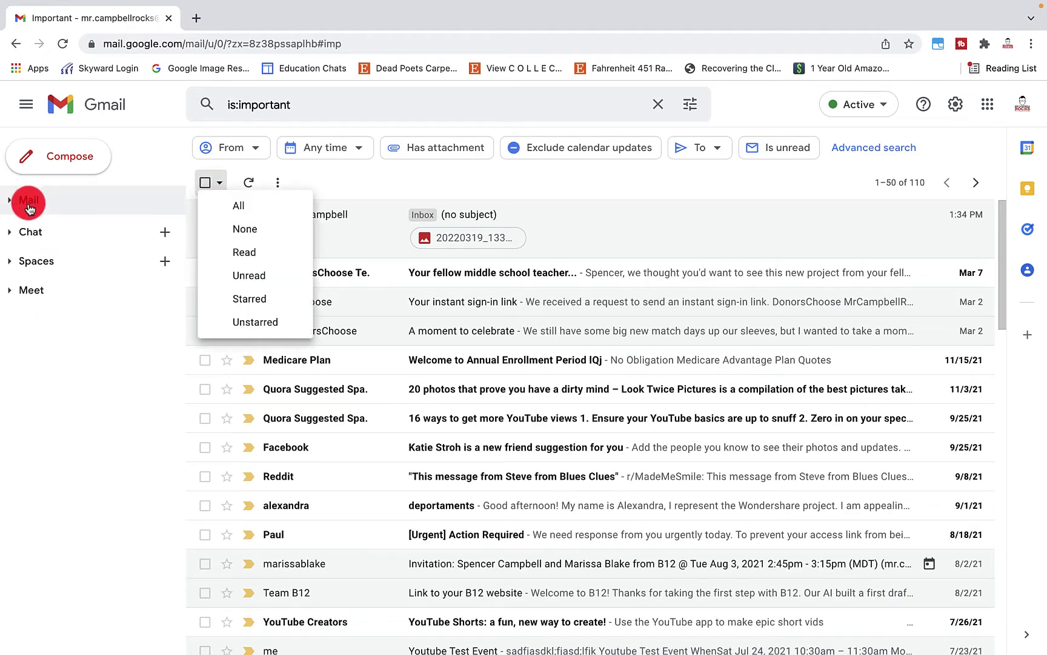
left_click(9, 200)
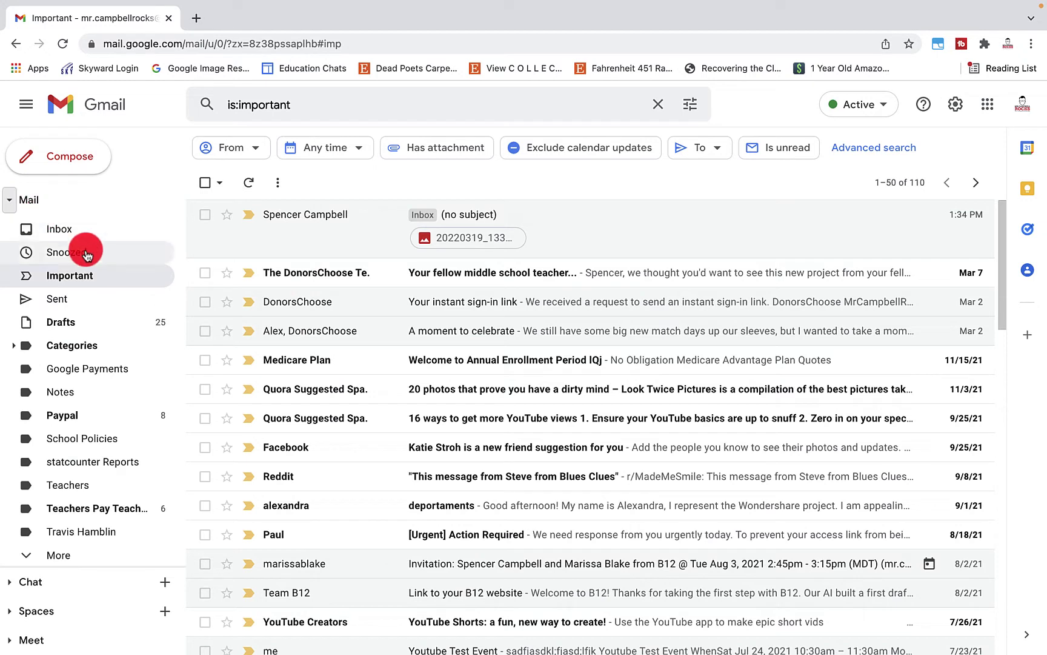
Step: Expand Chat, Spaces and Meet, collapse Spaces, and open then close the Select dropdown
left_click(98, 577)
scroll(98, 279, "down", 1)
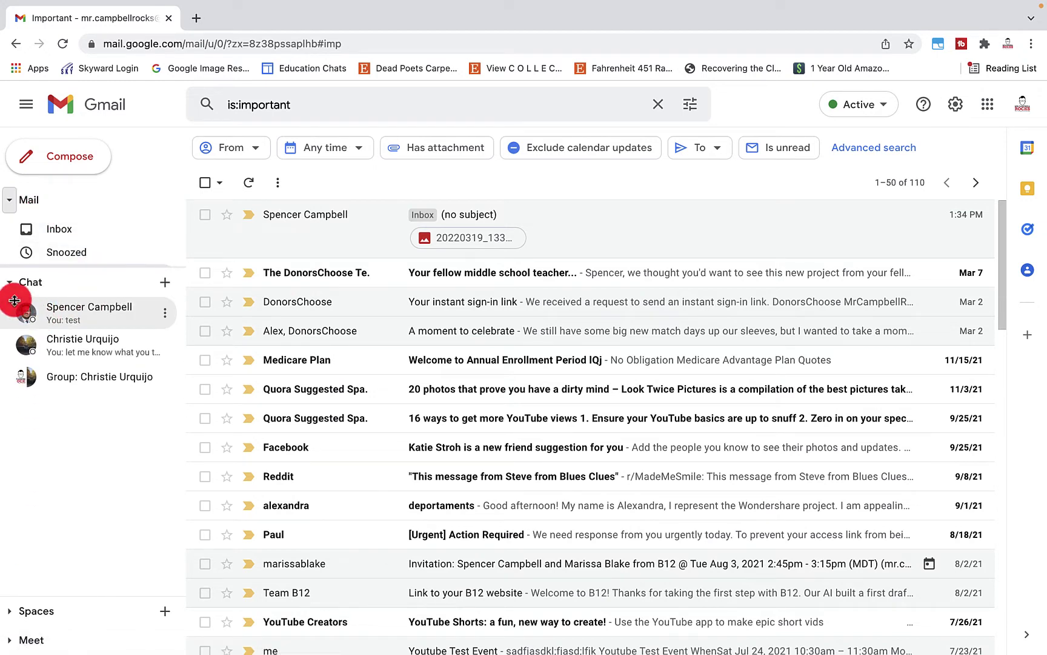
left_click(9, 610)
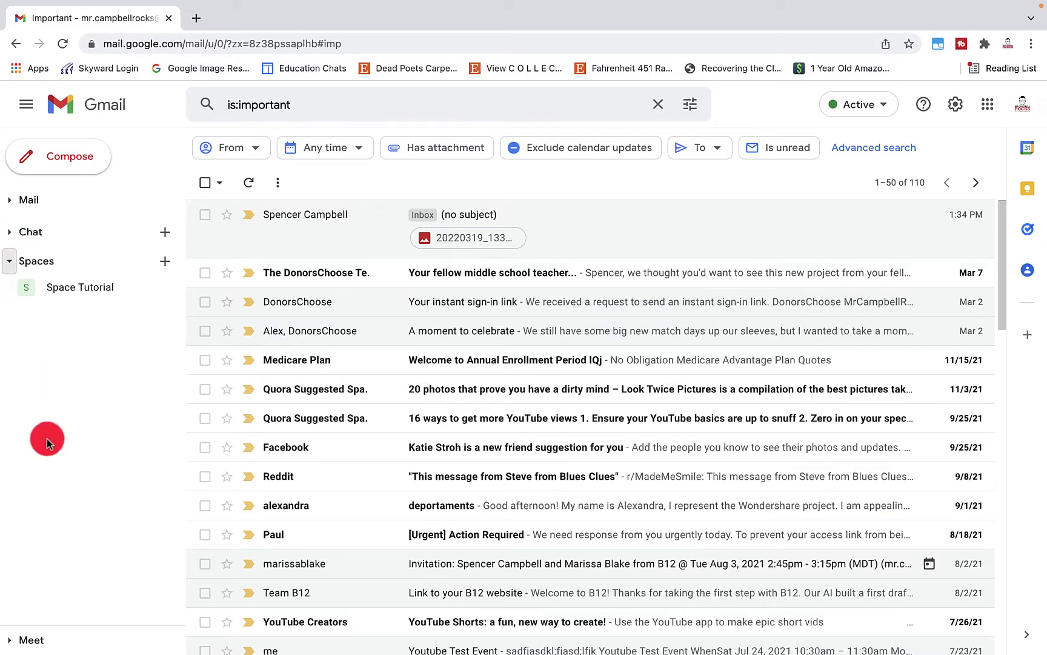
left_click(8, 642)
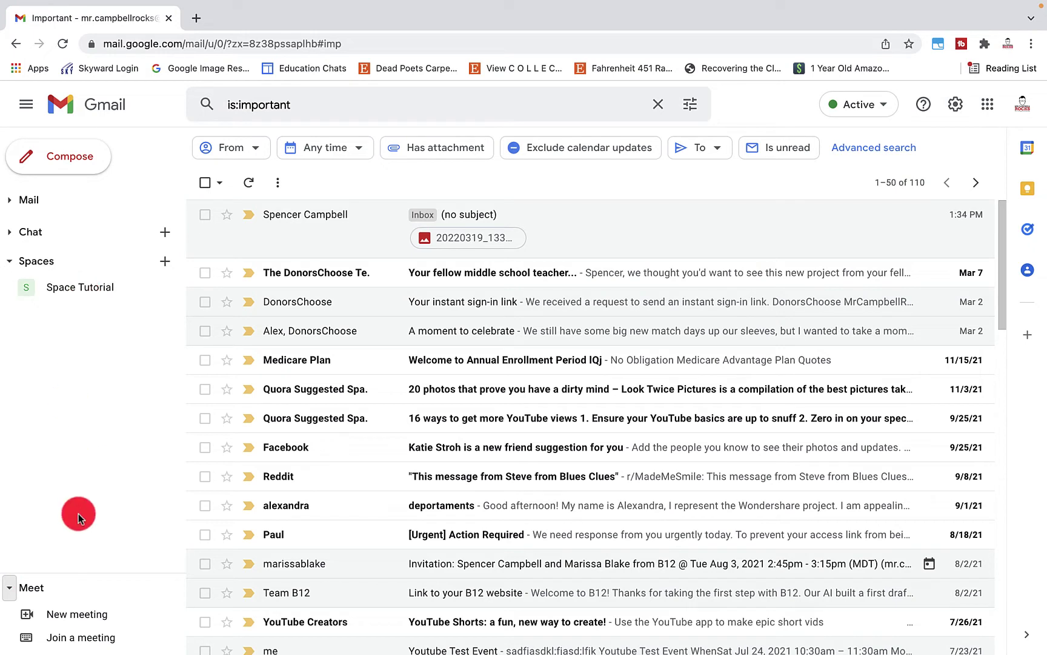
left_click(10, 267)
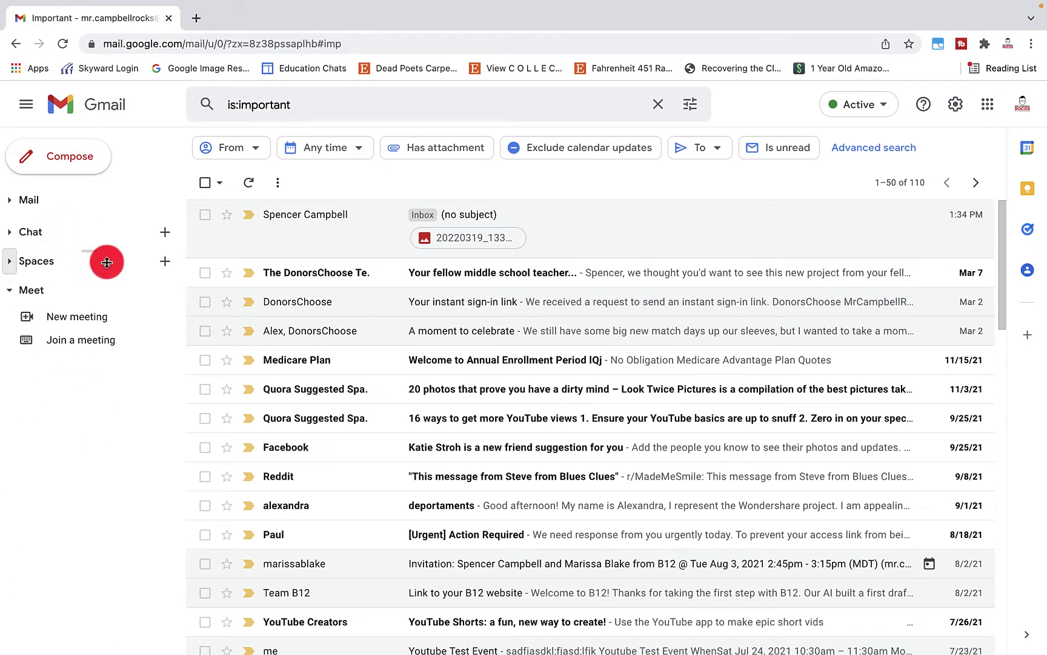
left_click(219, 182)
left_click(222, 183)
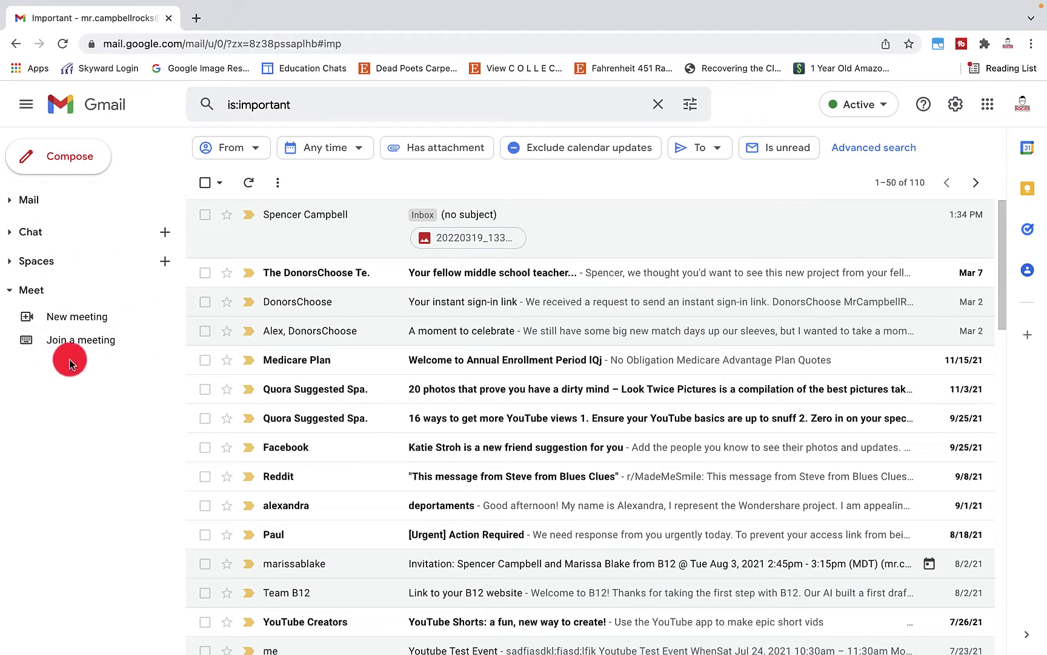
Step: Expand Mail, drag the Mail/Chat divider, and collapse then re-expand the Chat section
left_click(9, 205)
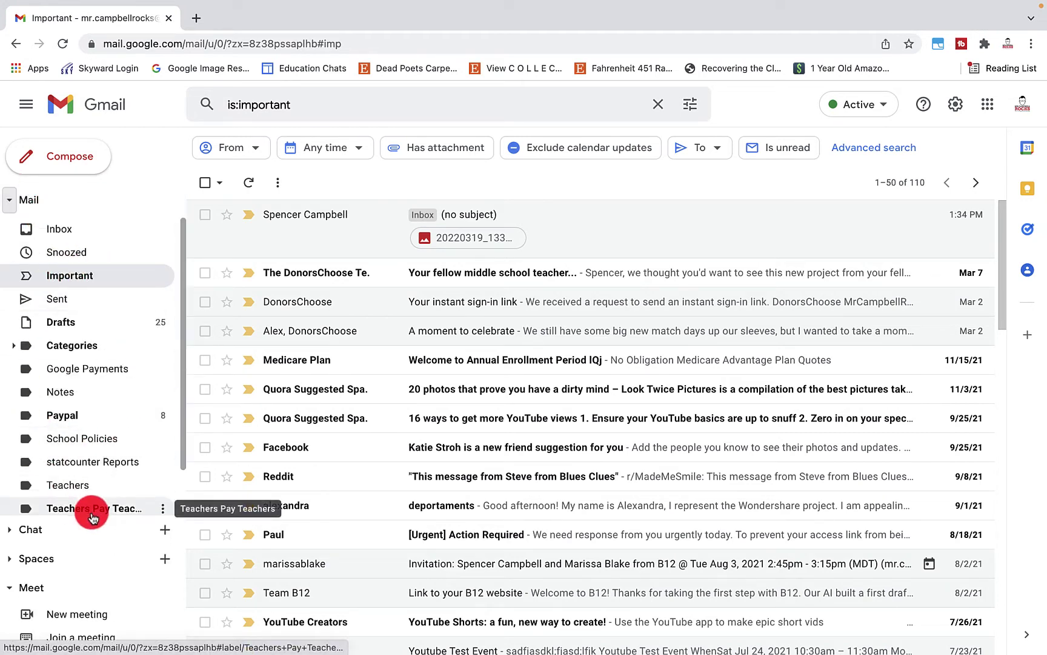
left_click_drag(89, 515, 10, 264)
left_click(10, 265)
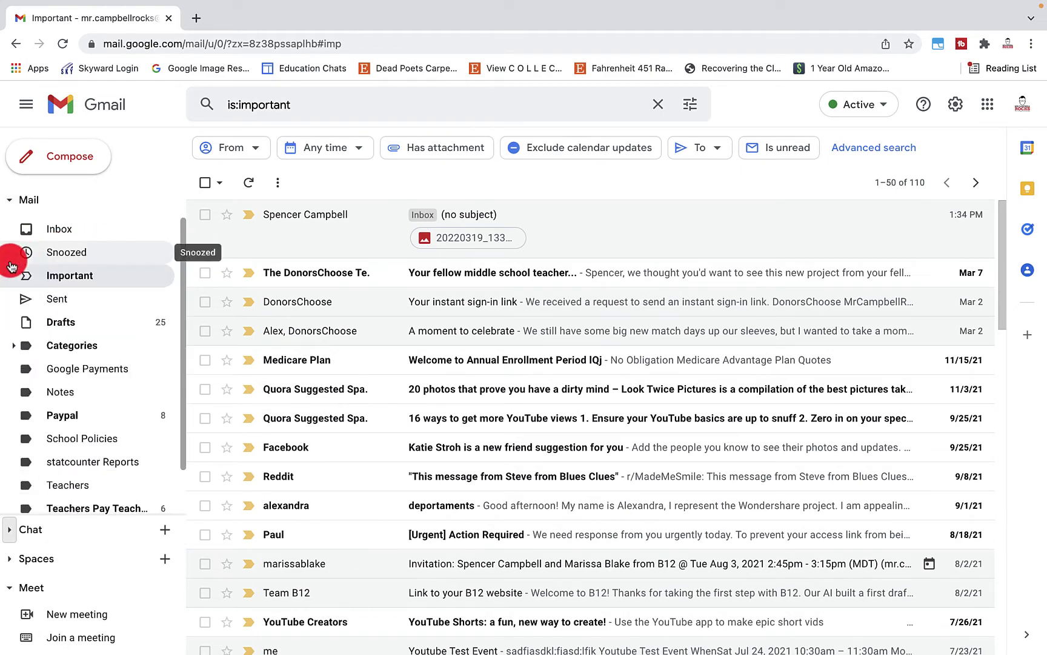
left_click(10, 533)
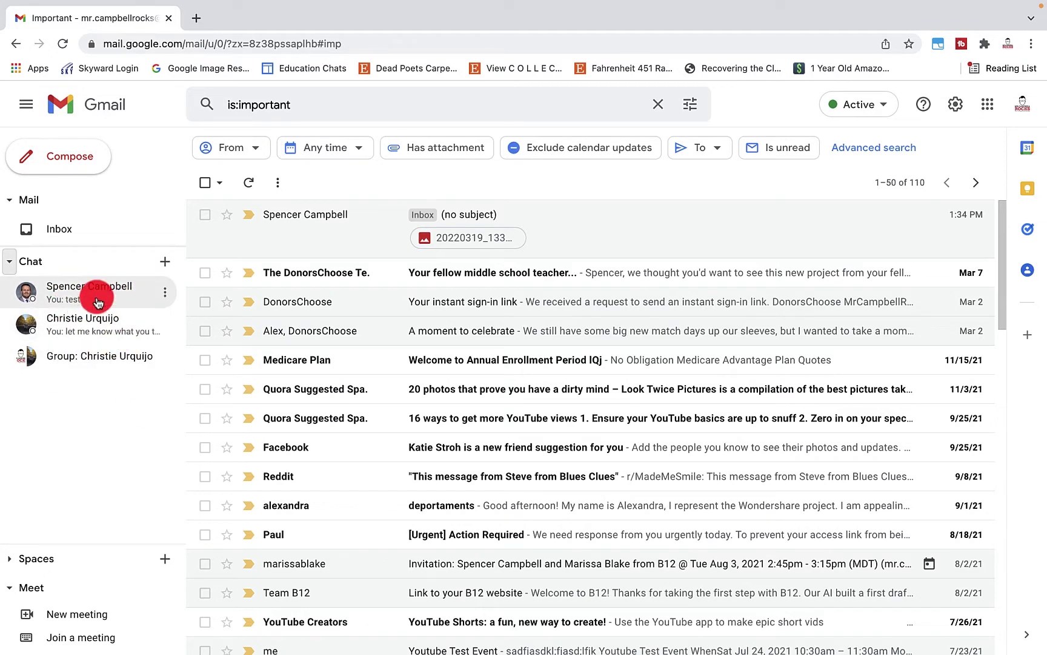
Step: Search for a contact with Chat's + button, open their chat, then close it
left_click(164, 266)
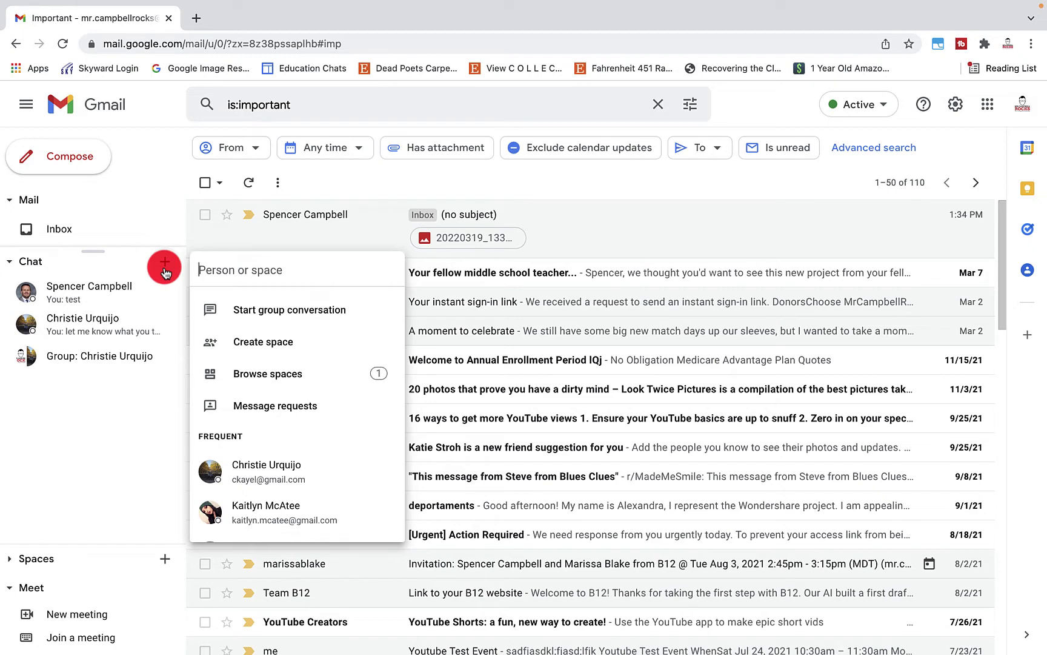
type("Spebcer")
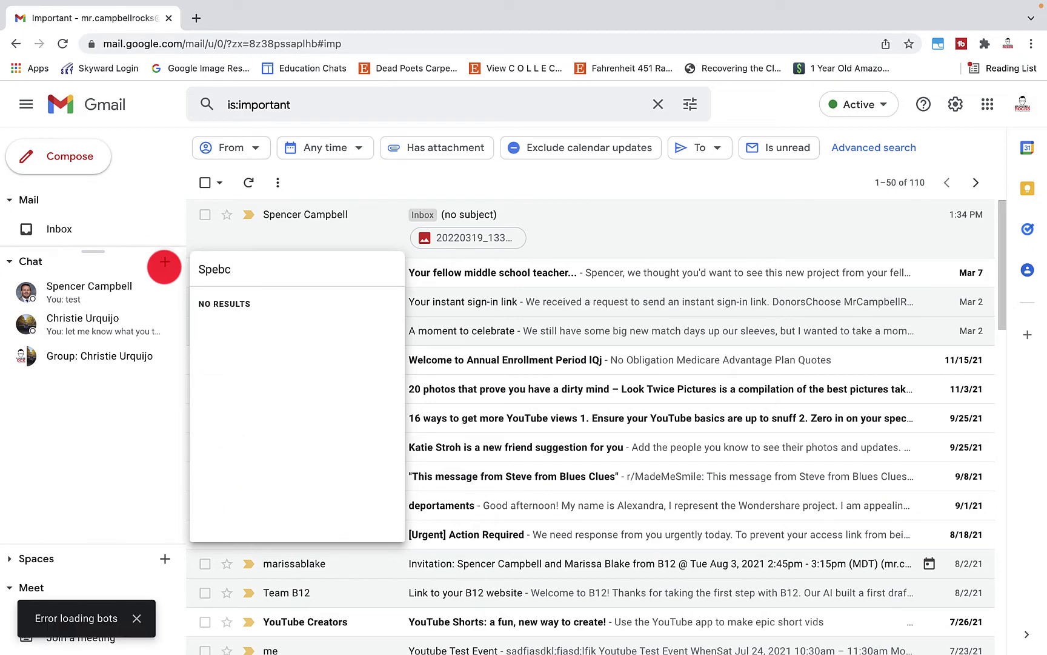
key("BackSpace")
key("BackSpace")
left_click(262, 312)
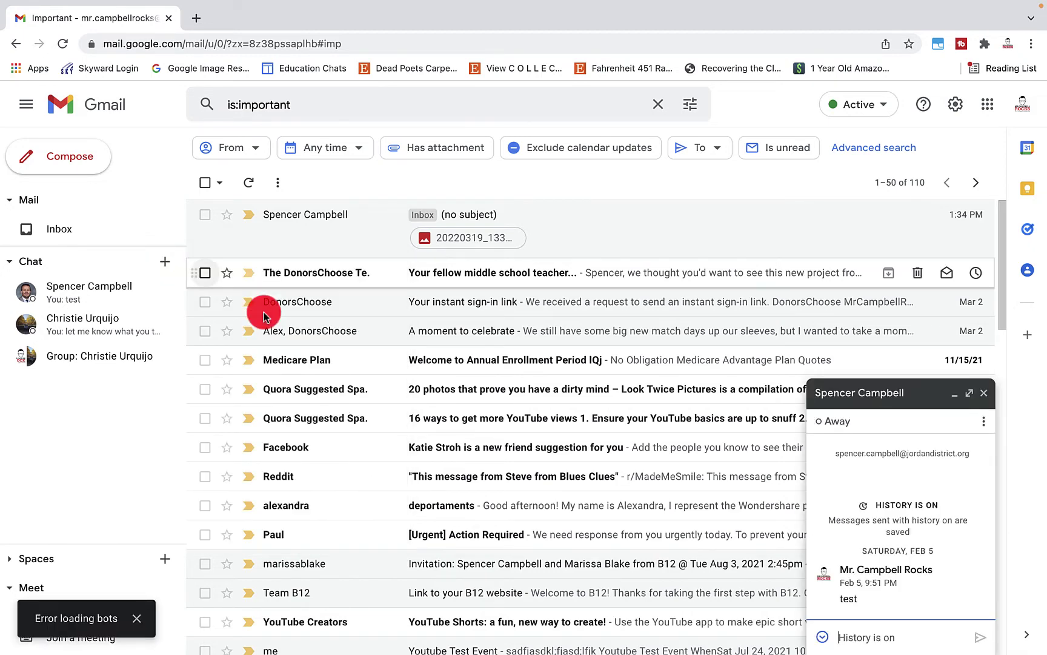
left_click(982, 396)
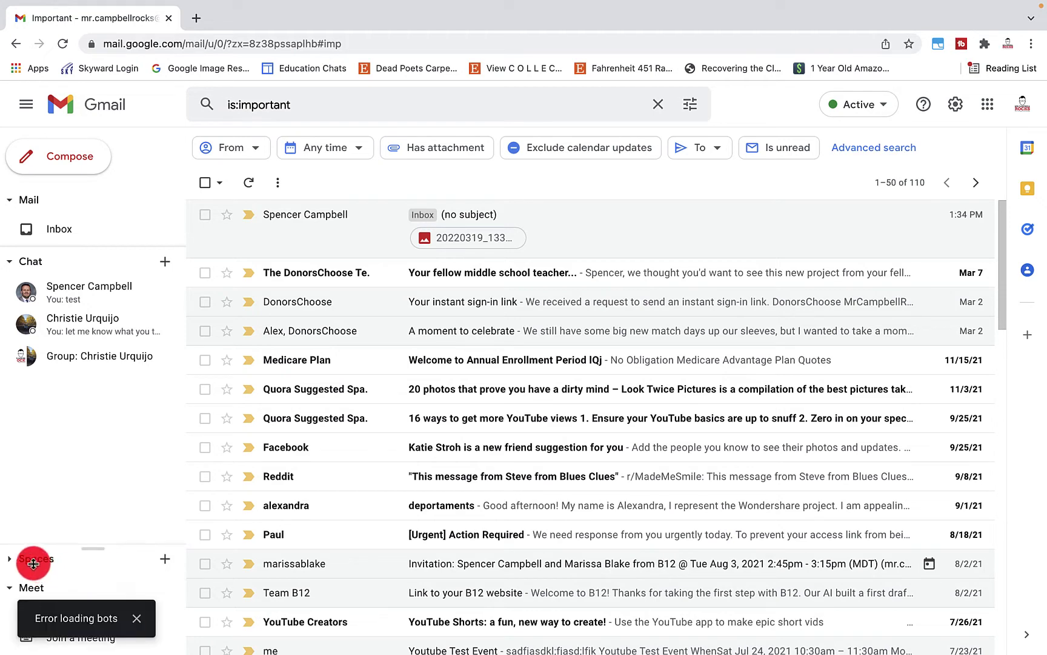
left_click(5, 265)
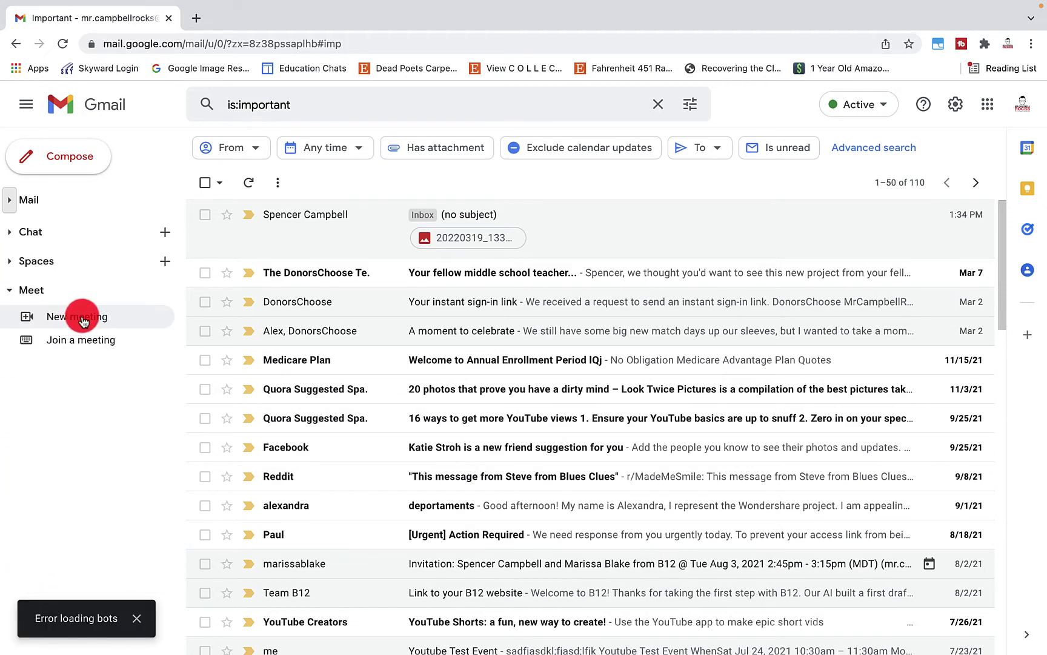
left_click(82, 315)
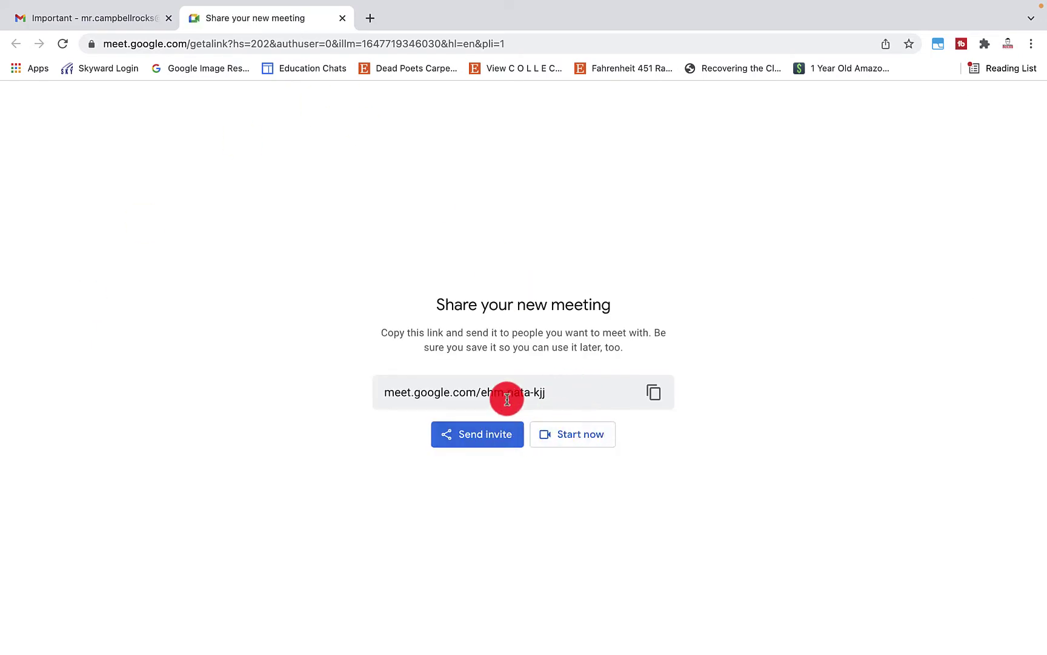
left_click(342, 20)
left_click(96, 343)
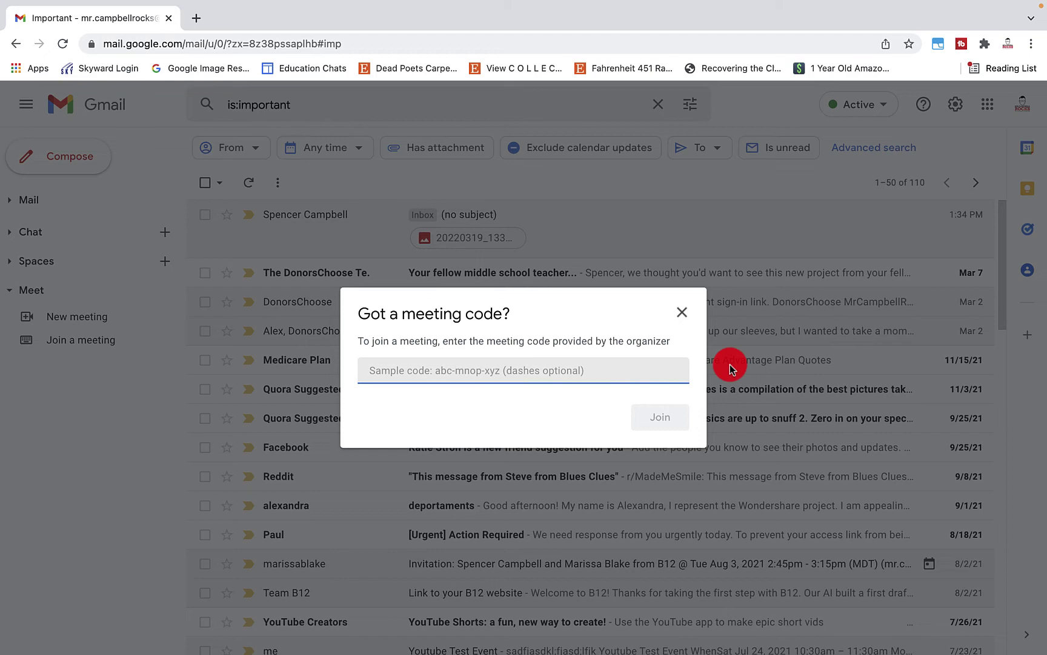
left_click(682, 312)
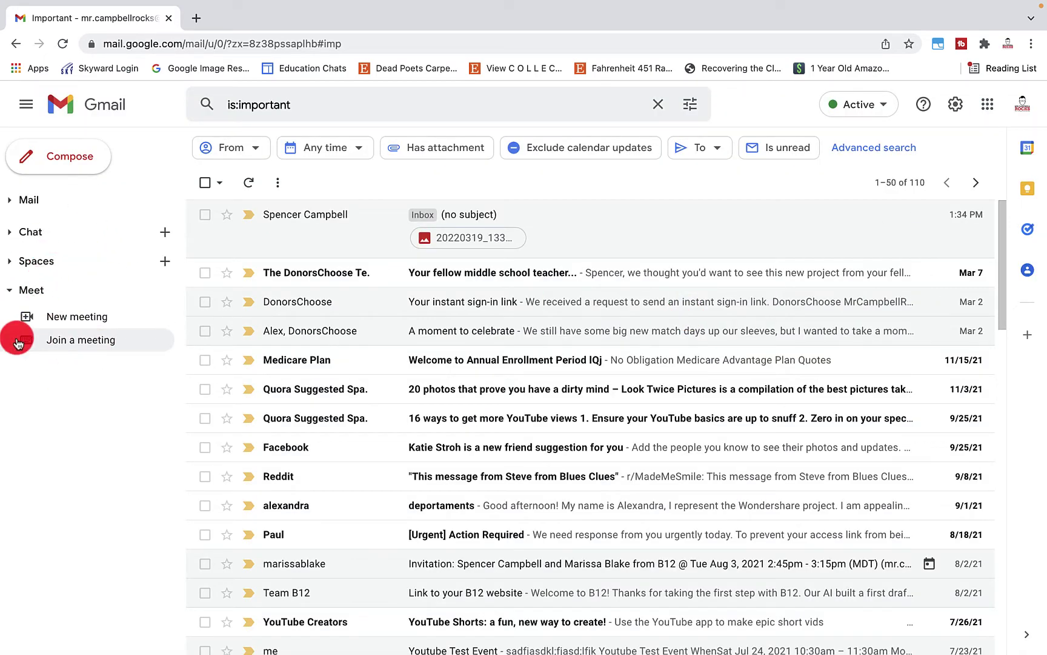
Step: In the Chat and Meet settings tab, turn chat off and set the Meet section to hide
left_click(951, 115)
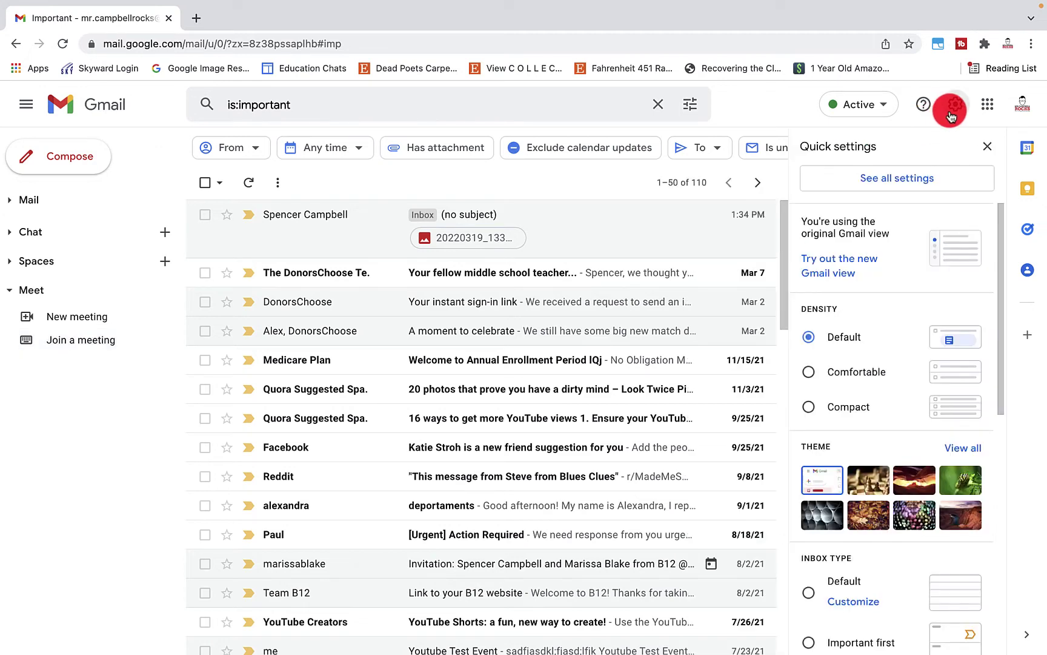
left_click(902, 182)
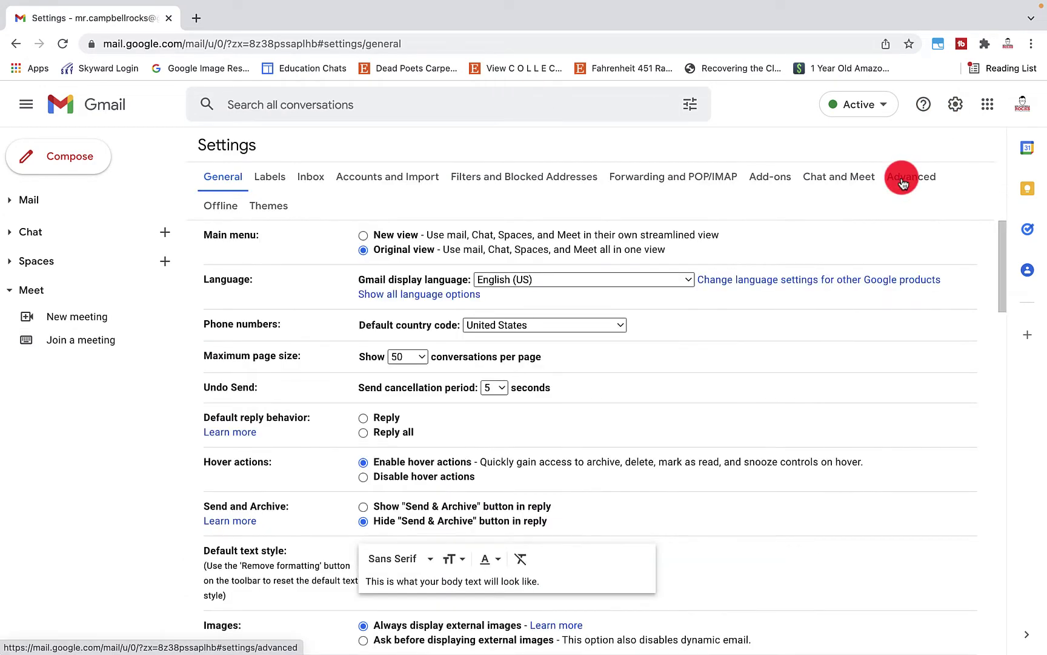
left_click(840, 181)
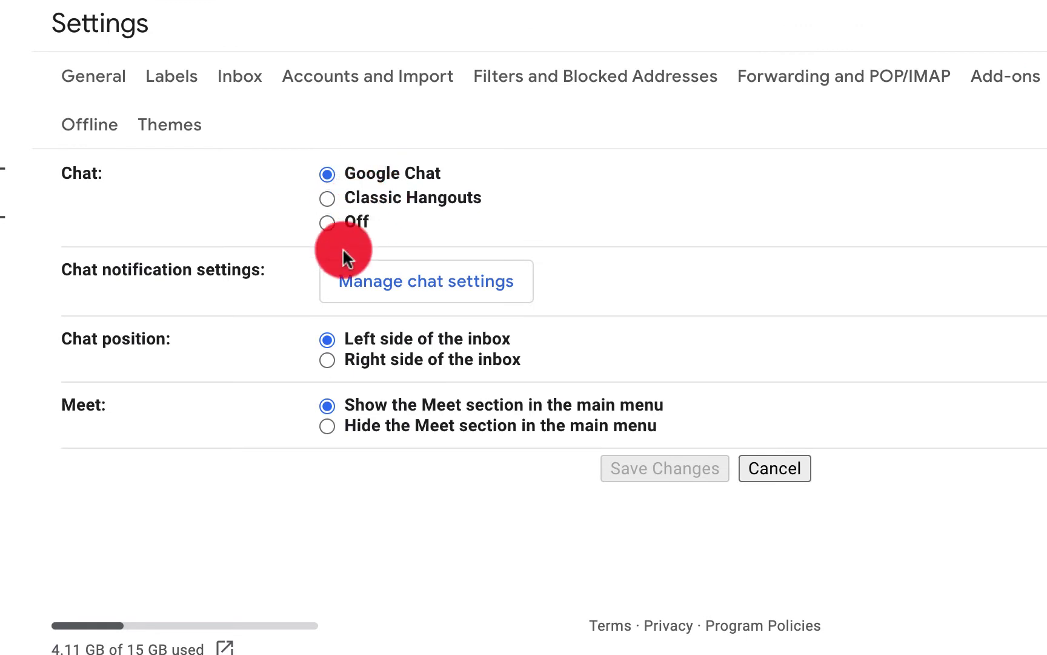
left_click(320, 219)
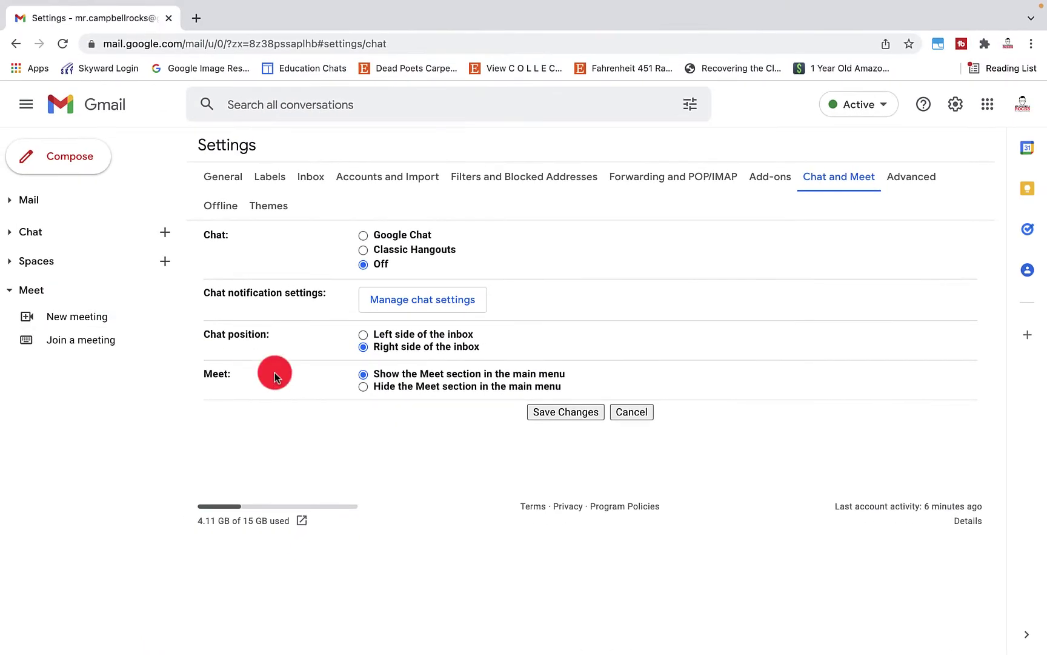
left_click(363, 387)
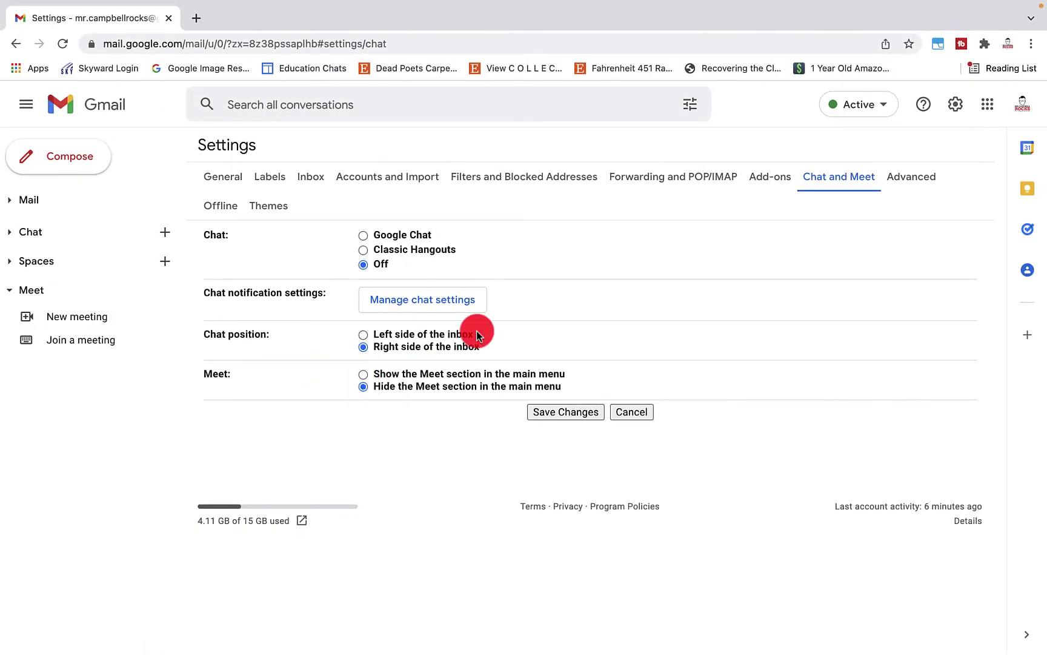
Step: Save the chat-off and hidden-Meet changes, then reopen See all settings from the gear
left_click(562, 414)
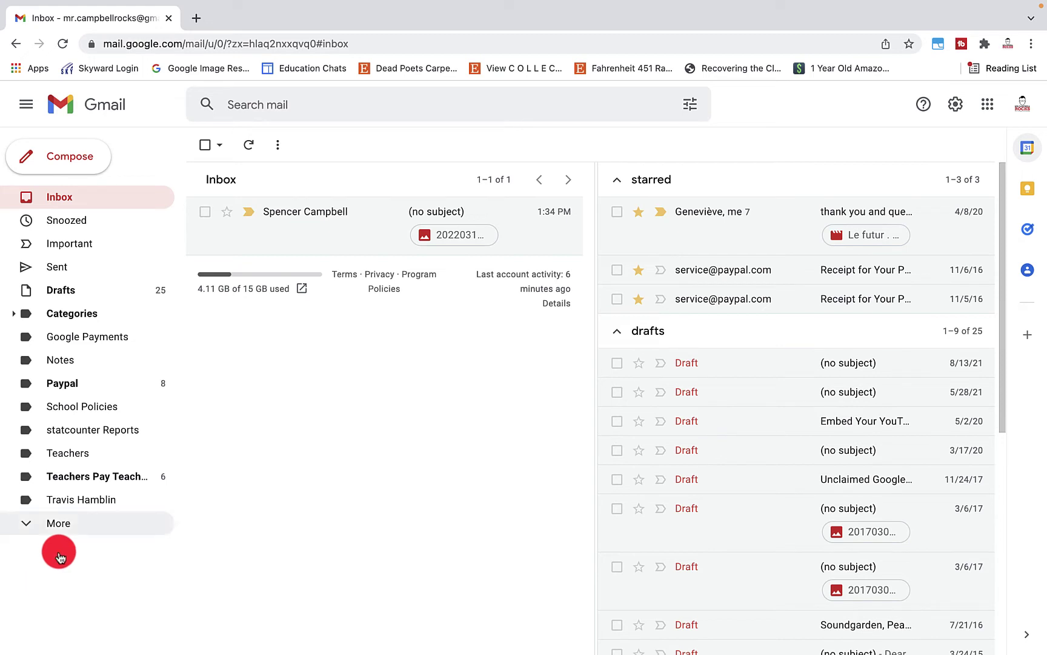
left_click(956, 108)
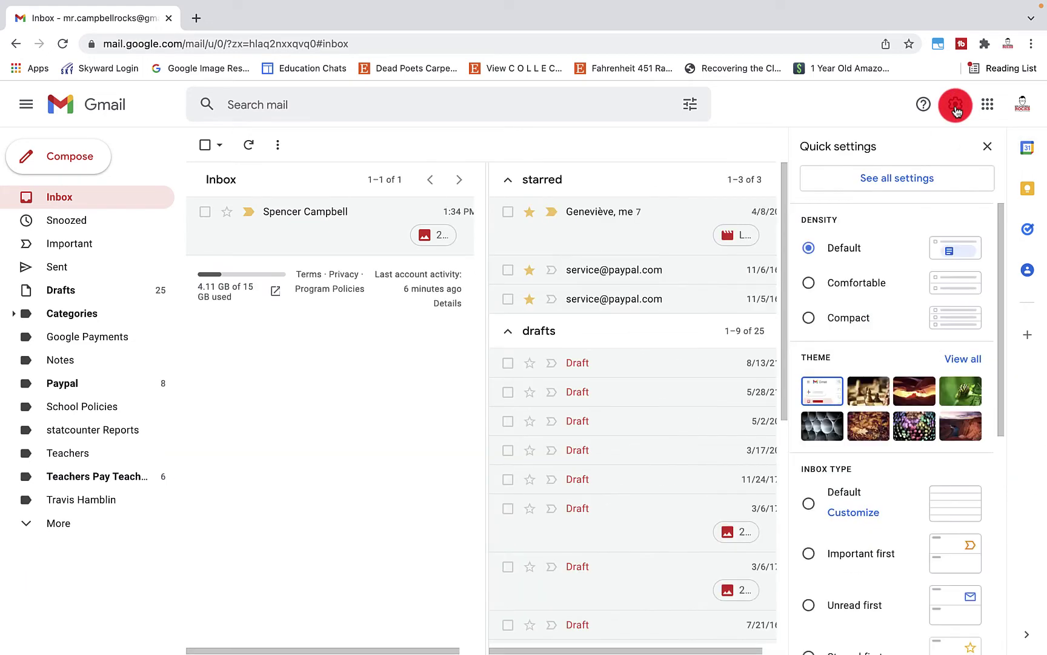
left_click(900, 178)
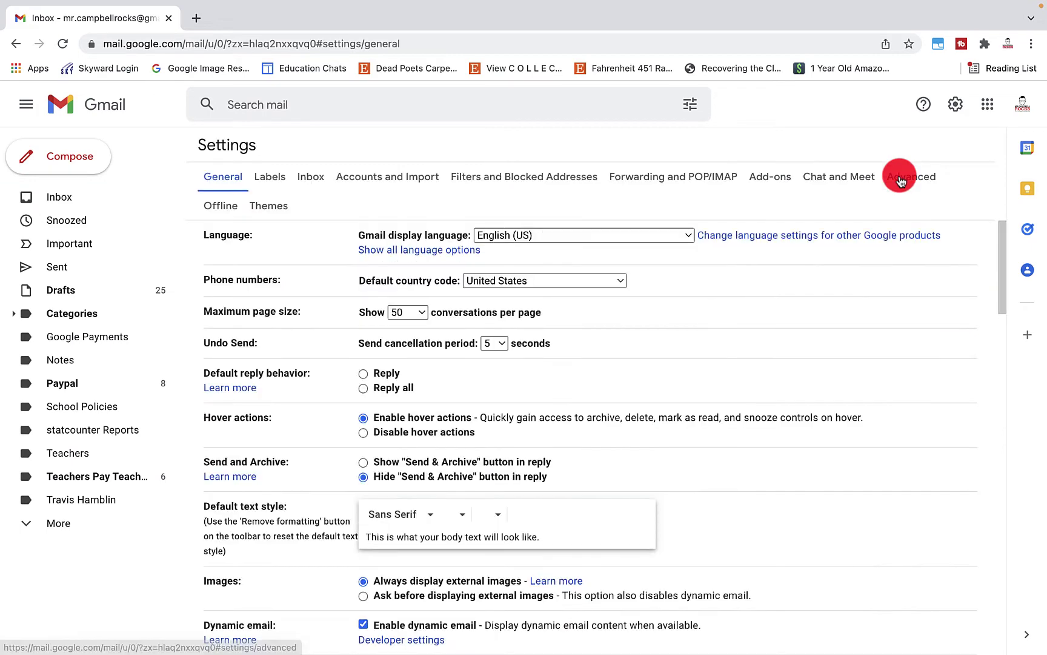
Step: Re-enable Google Chat in the Chat and Meet tab and dismiss the Welcome to Chat dialog
left_click(846, 174)
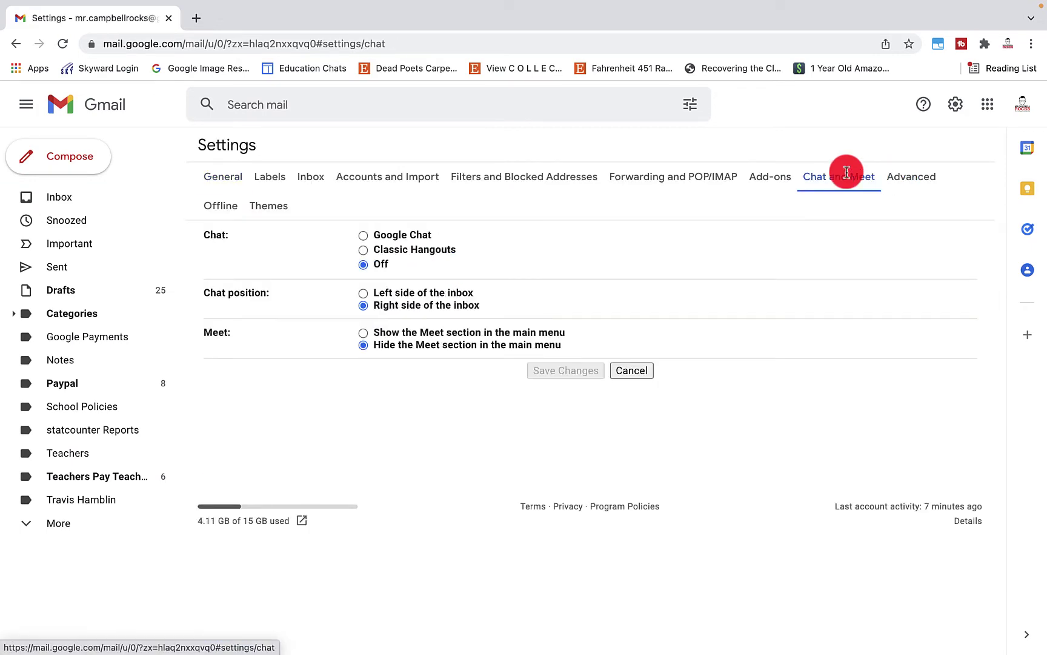
left_click(362, 293)
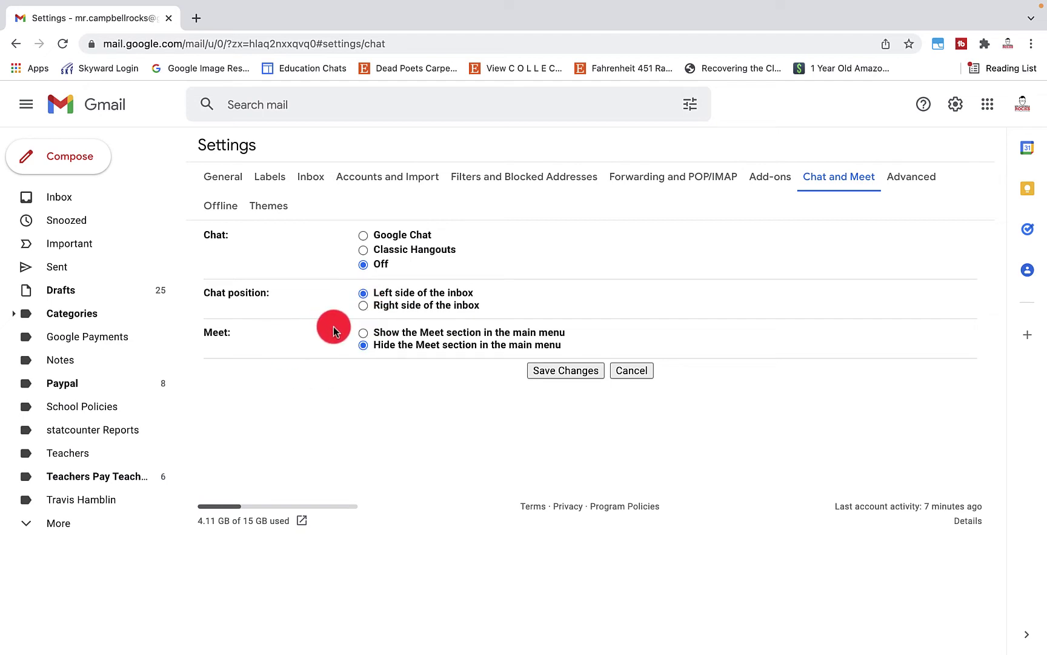
left_click(362, 236)
left_click(651, 415)
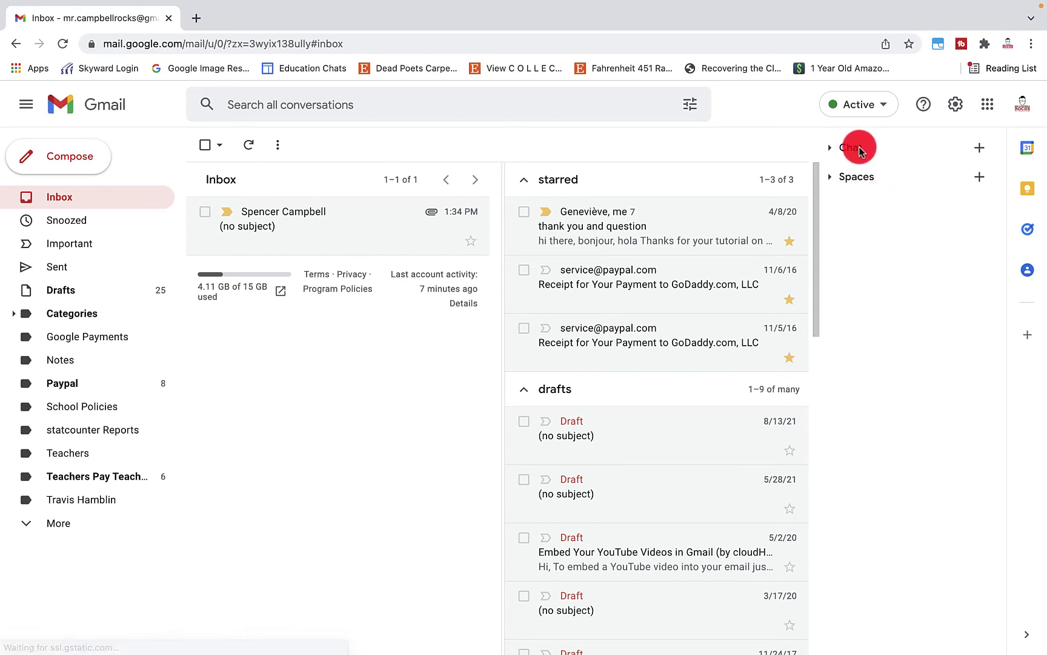
Step: Drag the Chat header toward Spaces in the right panel to try reordering the sections
left_click_drag(859, 151, 874, 197)
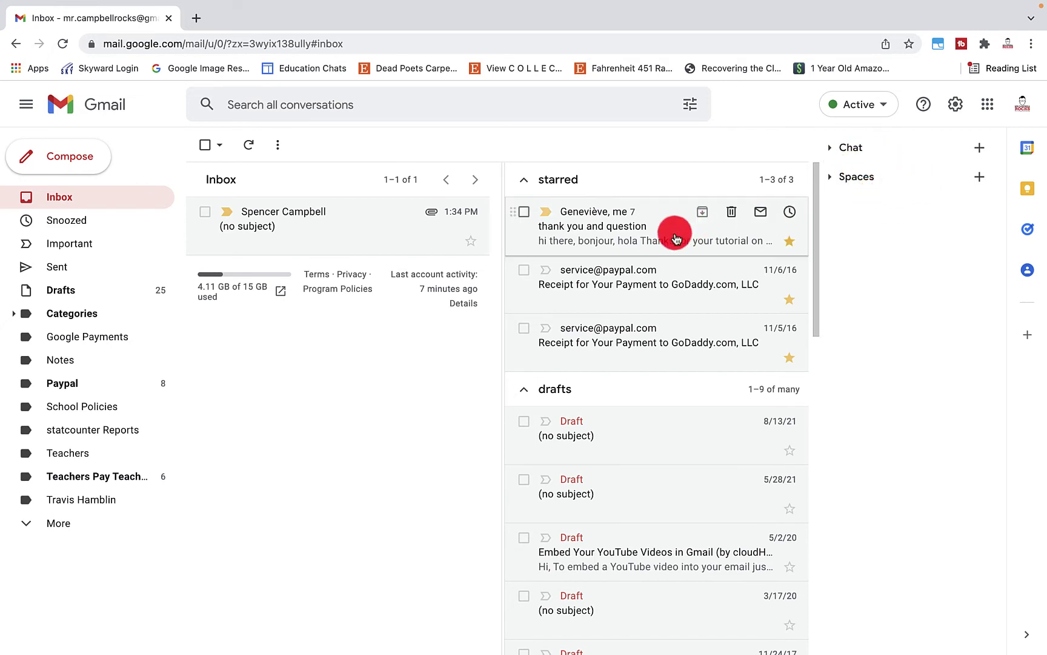
left_click_drag(935, 184, 862, 230)
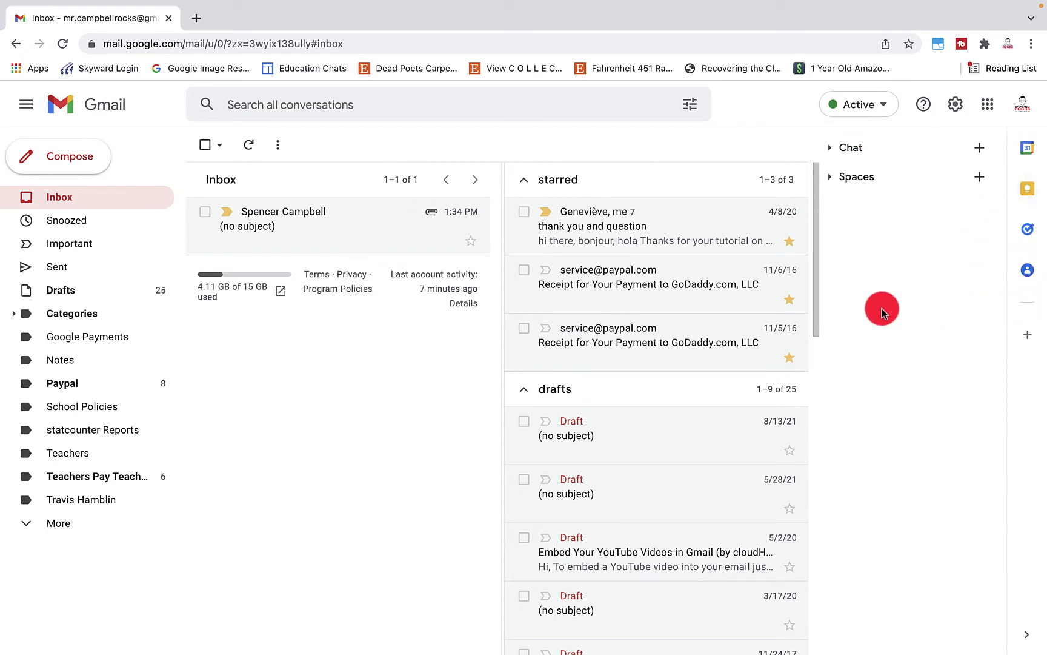
left_click(1028, 151)
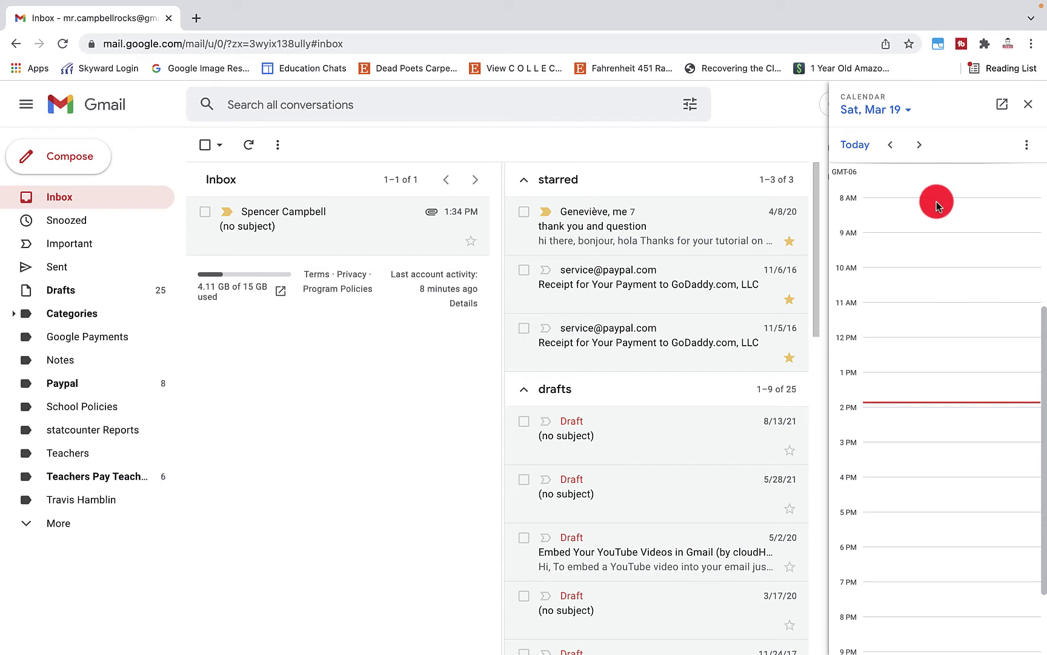
left_click(919, 144)
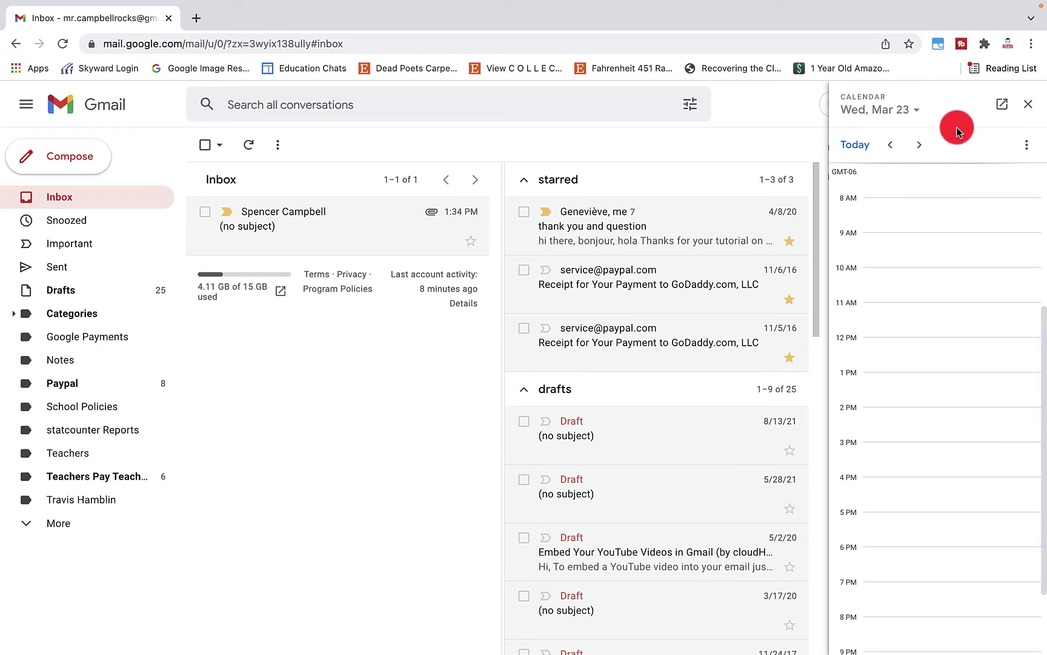
left_click(1028, 104)
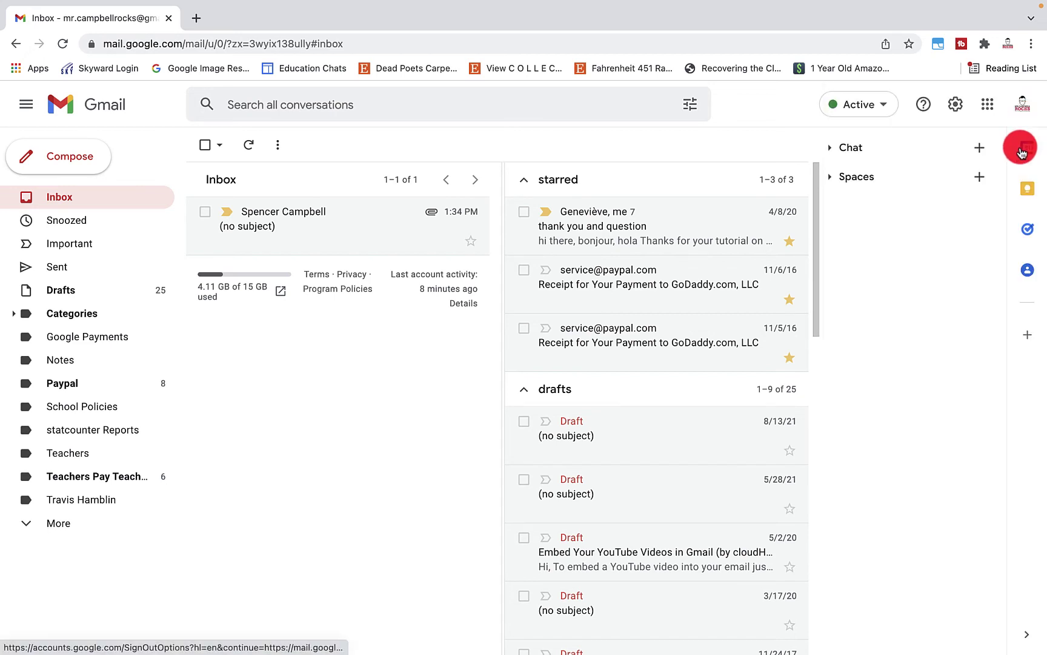
left_click(1025, 194)
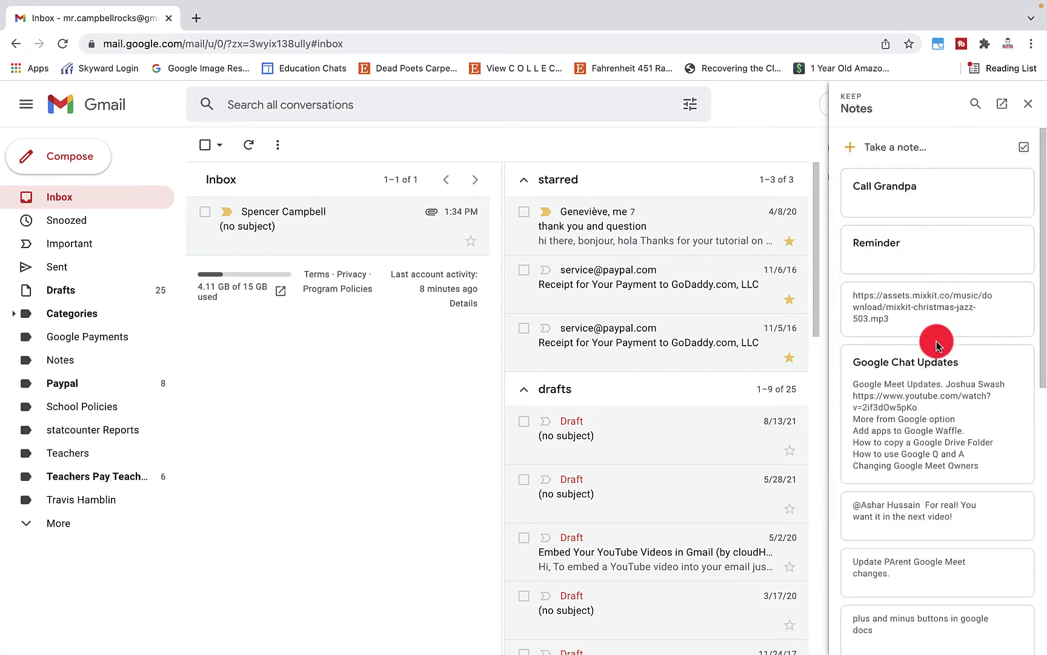
scroll(936, 341, "down", 15)
scroll(937, 341, "down", 15)
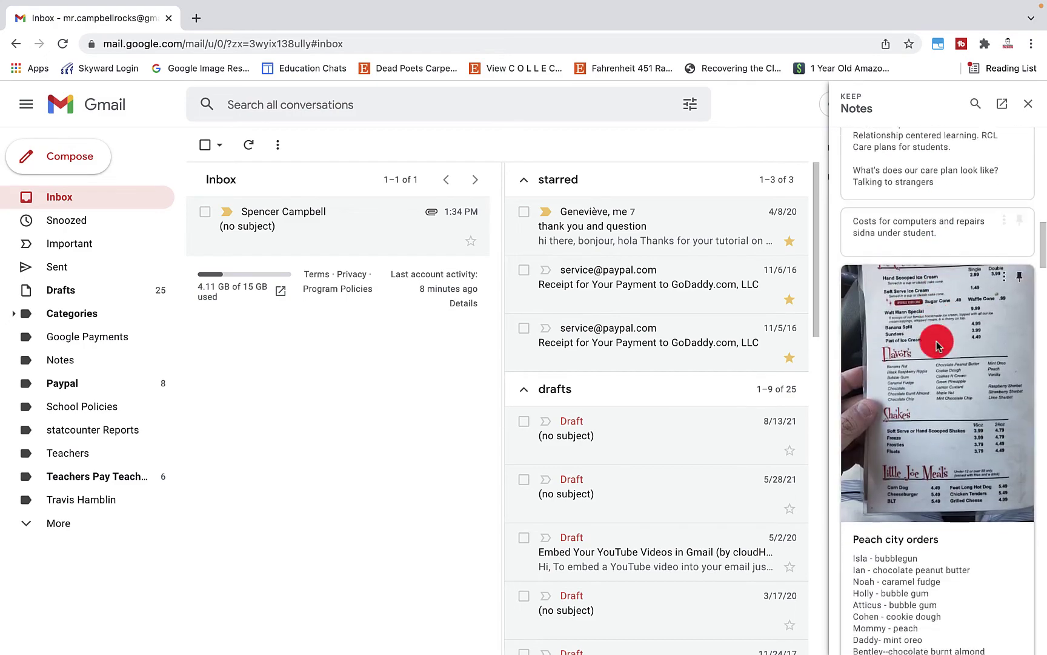
scroll(936, 343, "up", 20)
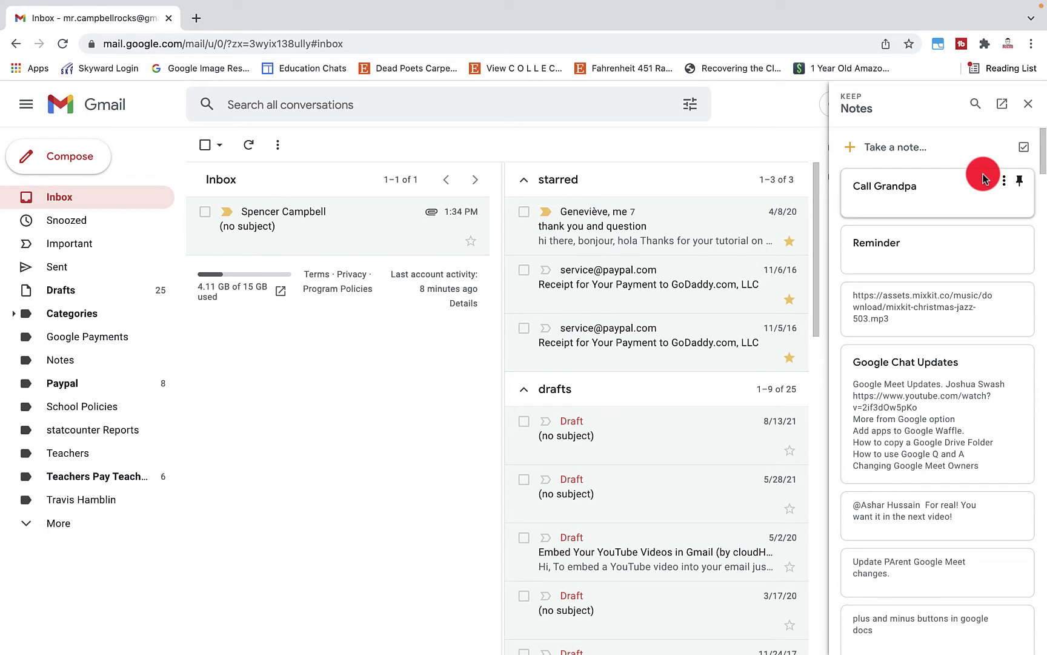
Step: Close Keep, start Tasks, complete the Zoom Virtual Background and Thank You Teachers tasks, and close Tasks
left_click(1027, 105)
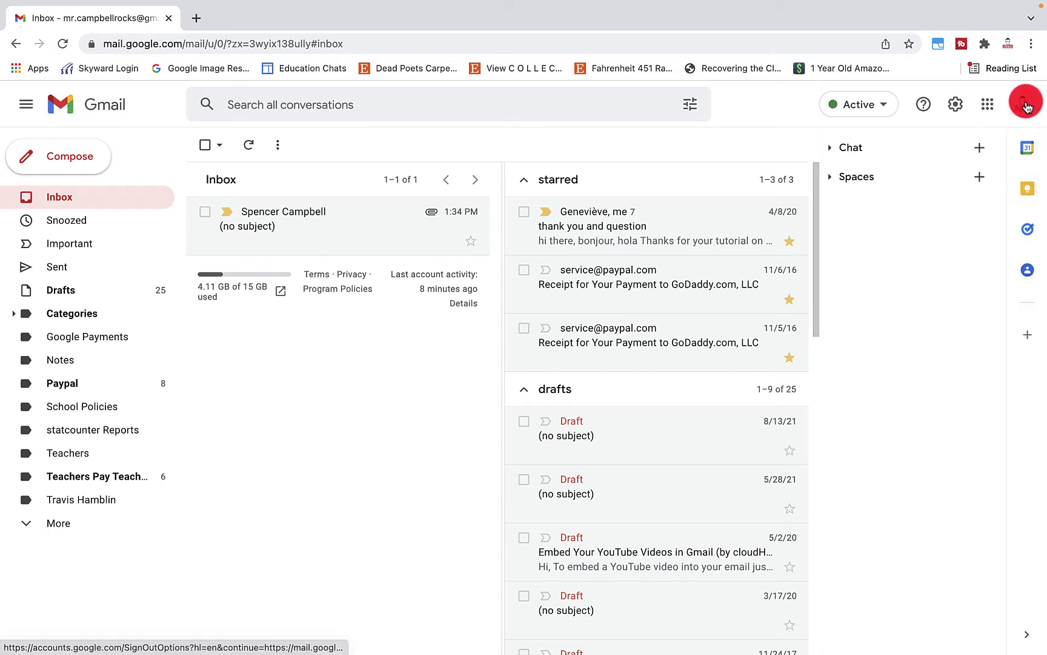
left_click(1030, 230)
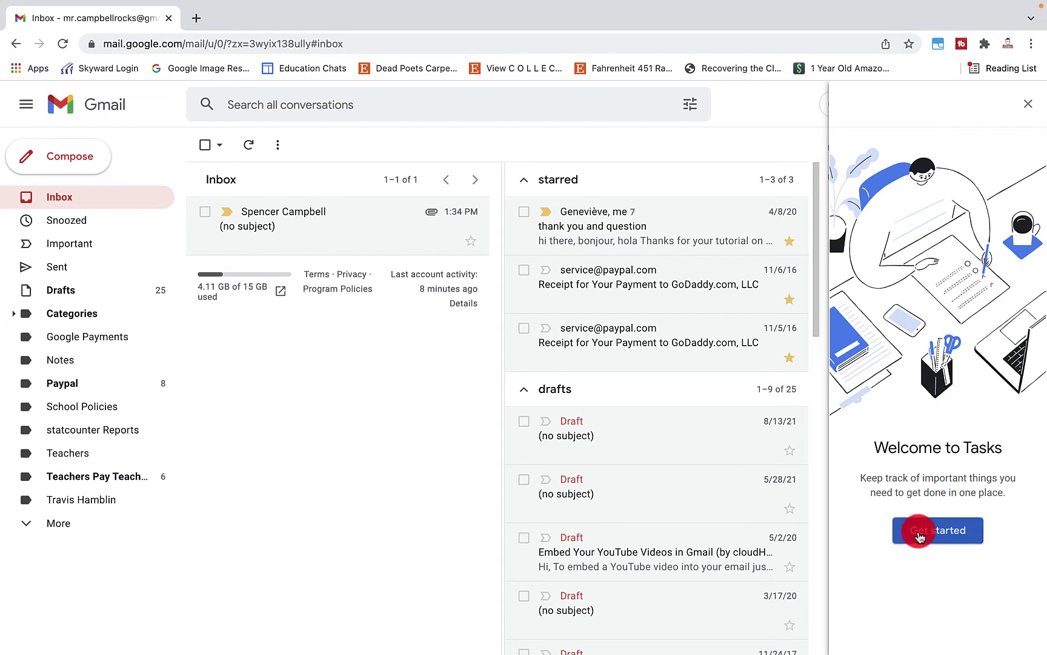
left_click(921, 537)
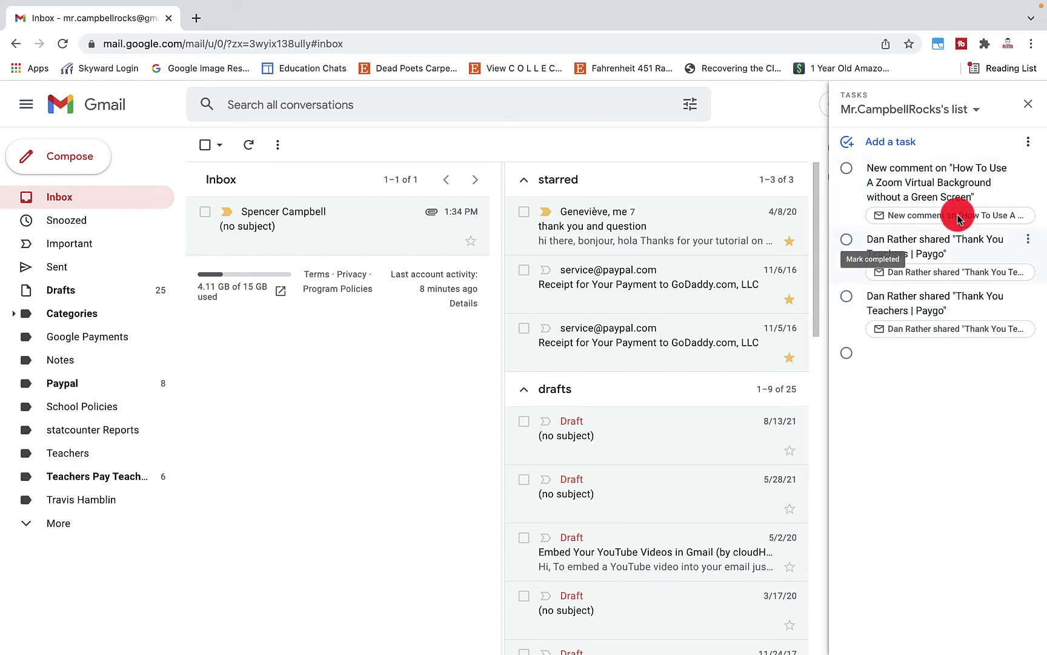
left_click(846, 170)
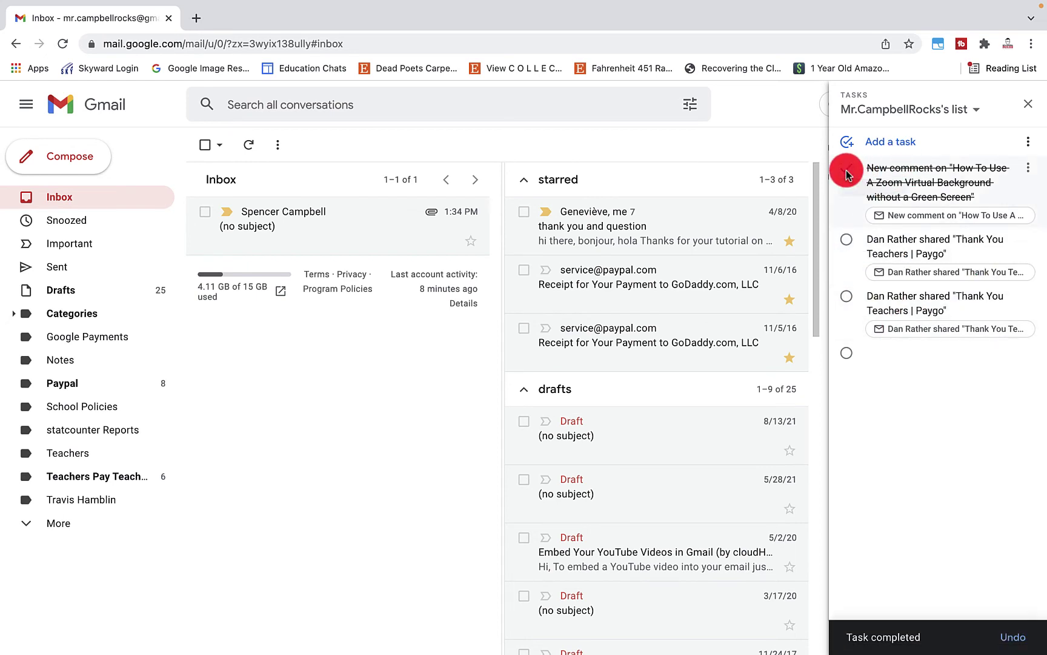
left_click(847, 174)
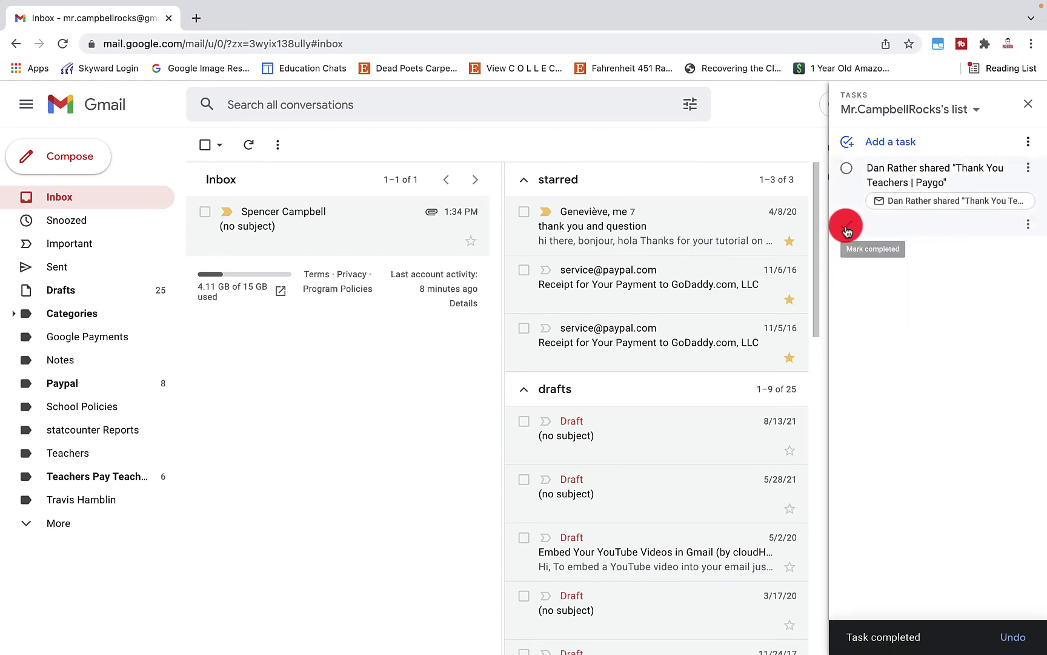
left_click(1025, 107)
left_click(1029, 272)
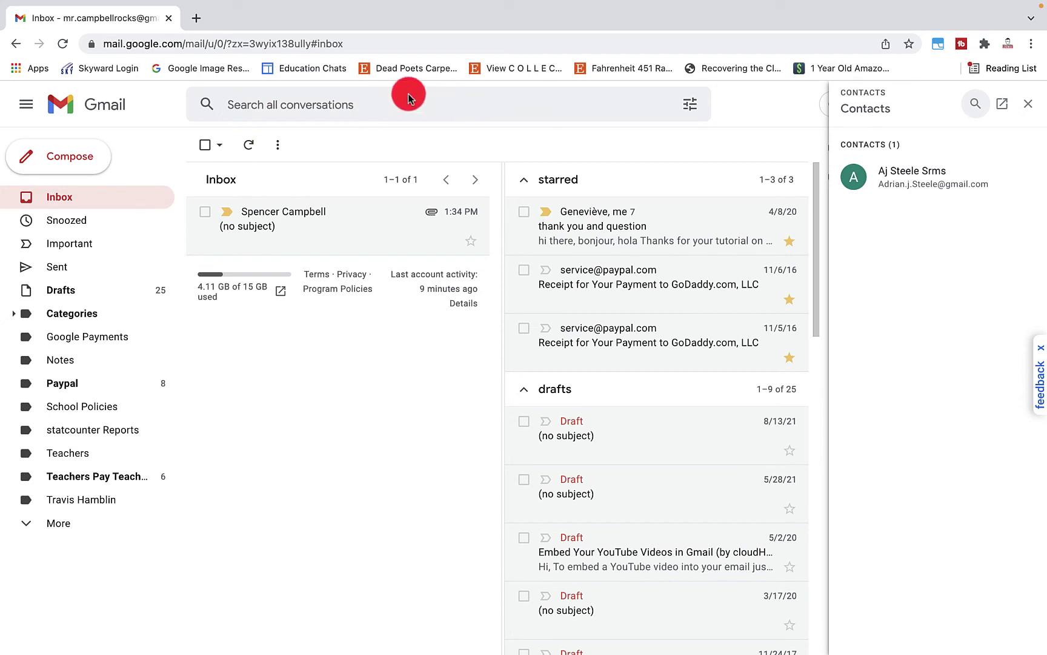
left_click(1028, 104)
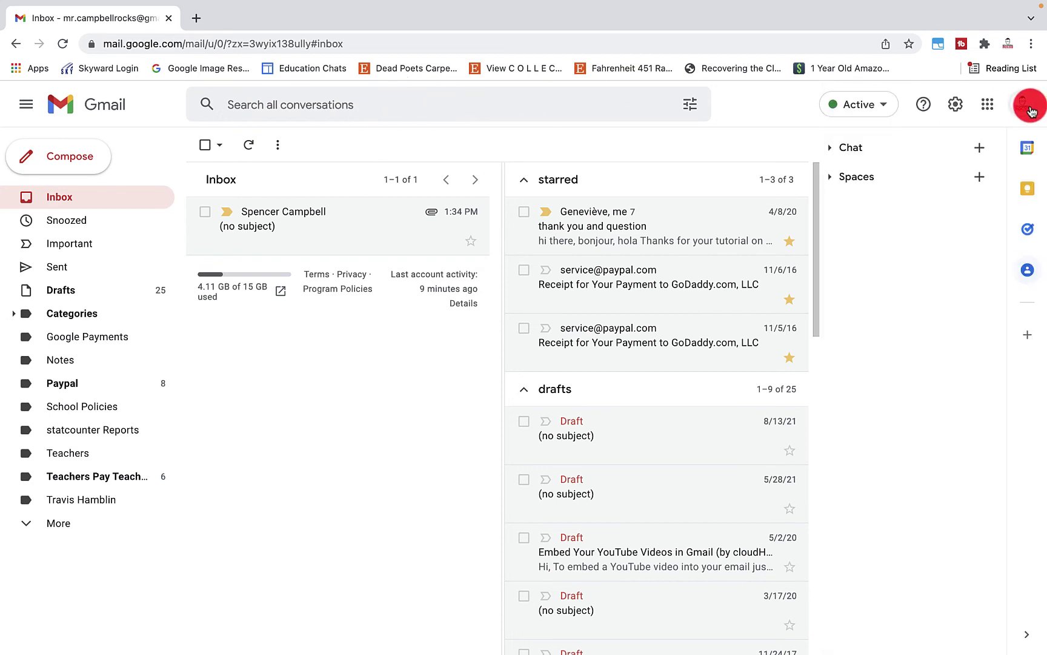
Step: From + Get Add-ons, scroll the Workspace Marketplace and open the Zoom for G Suite card
left_click(1028, 340)
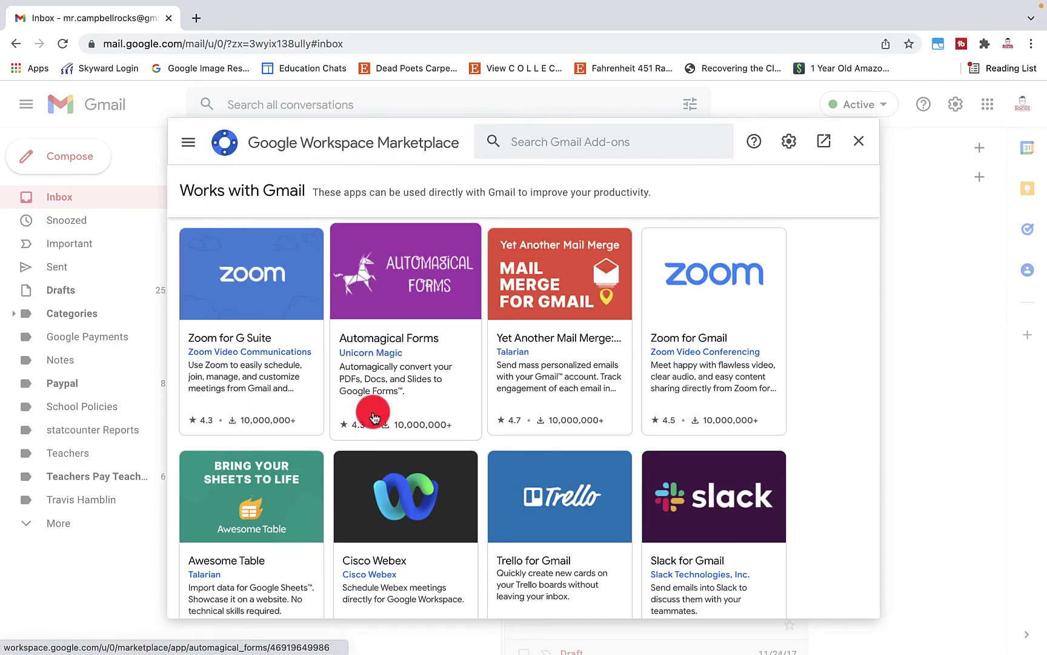
scroll(374, 417, "down", 6)
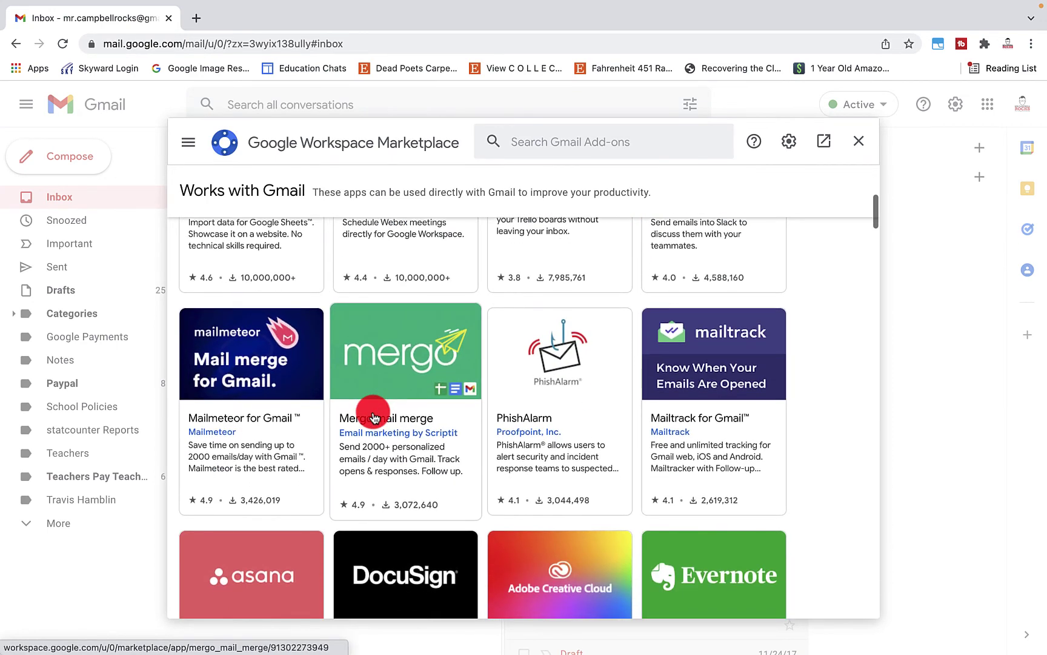
scroll(374, 417, "down", 5)
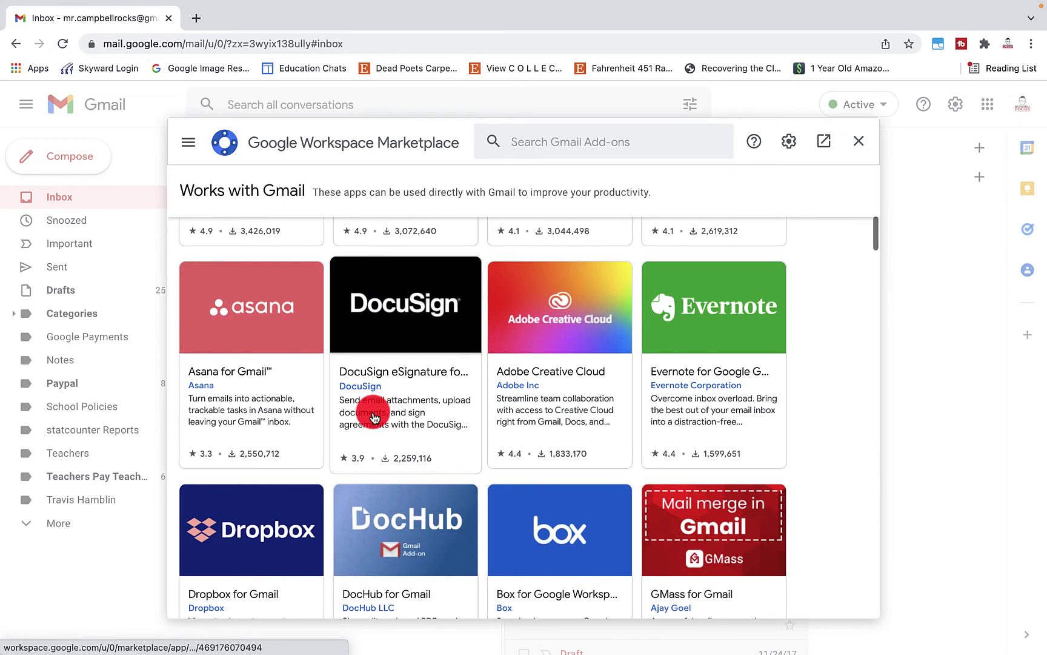
scroll(374, 417, "down", 3)
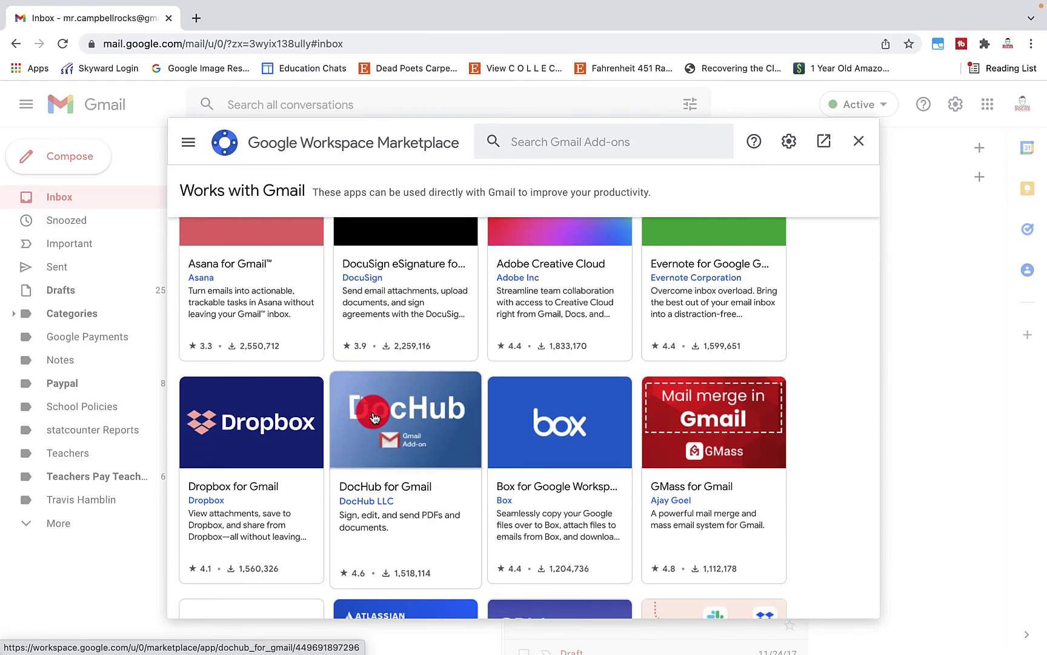
scroll(374, 417, "down", 5)
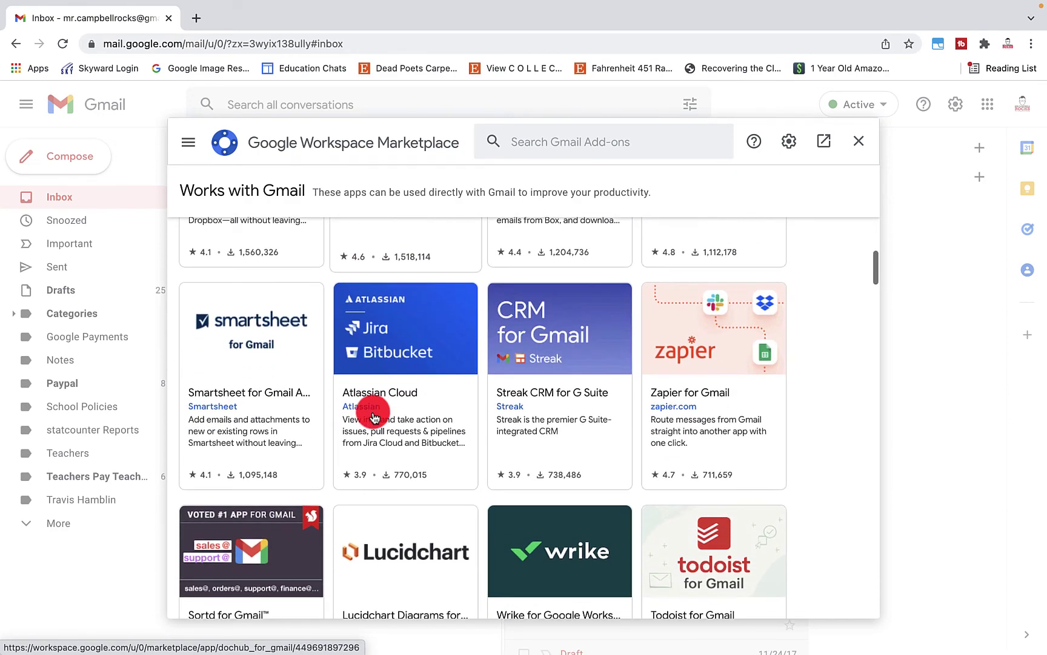
scroll(374, 417, "down", 3)
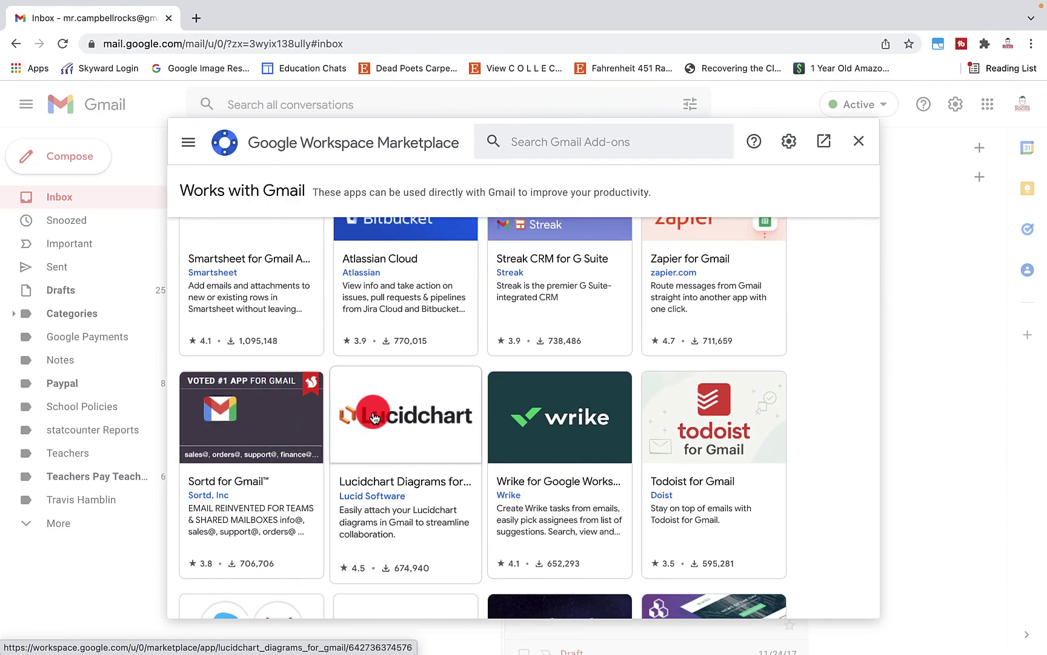
scroll(594, 403, "down", 8)
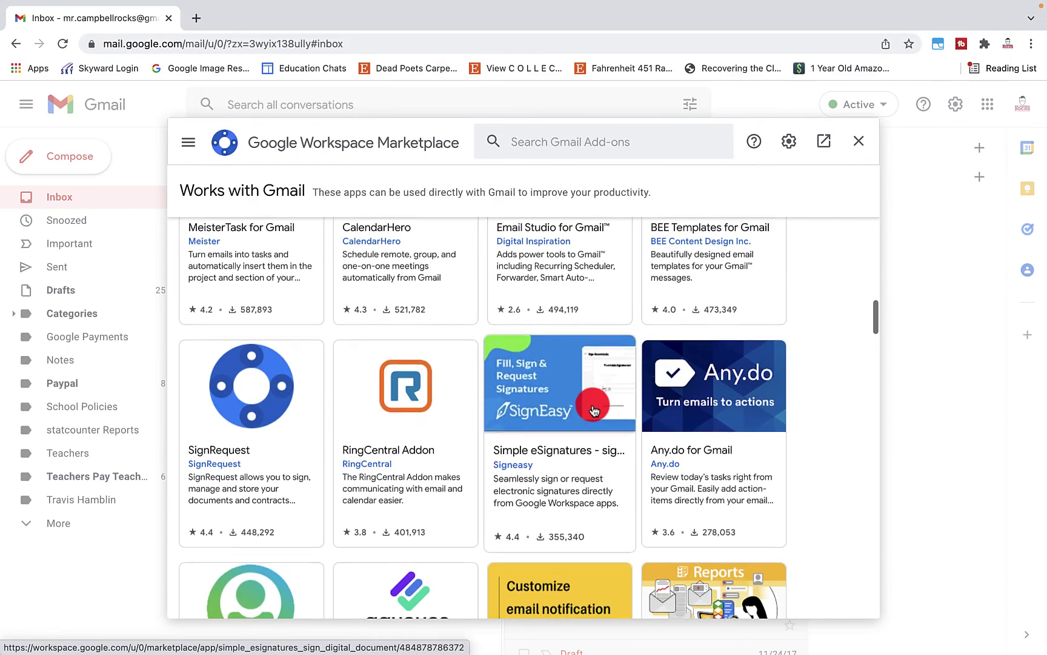
scroll(594, 410, "down", 5)
scroll(594, 411, "up", 15)
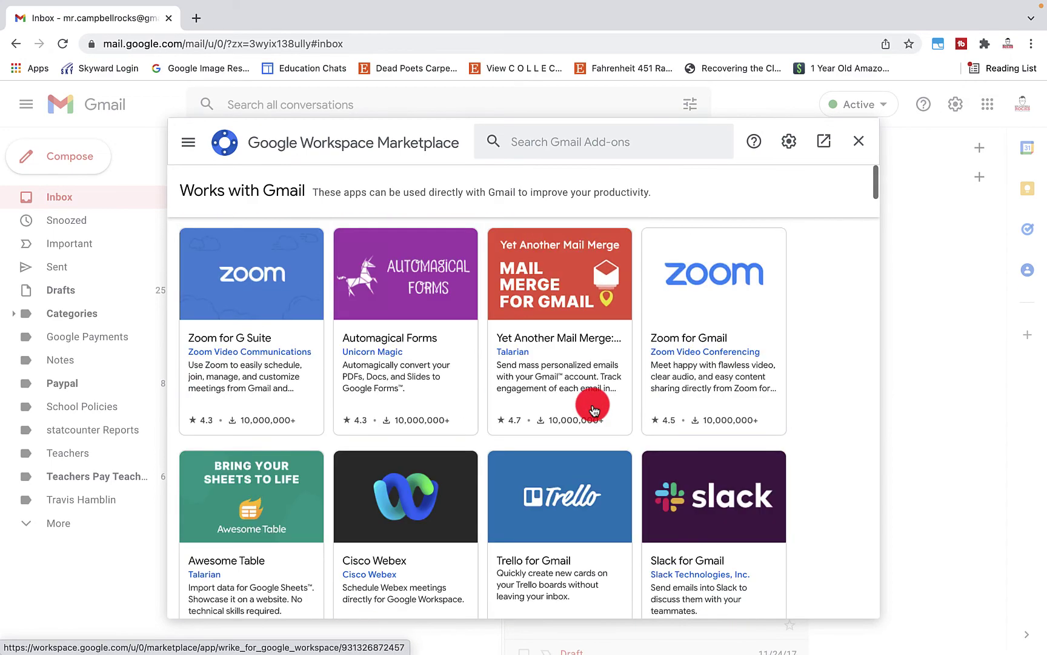
left_click(252, 342)
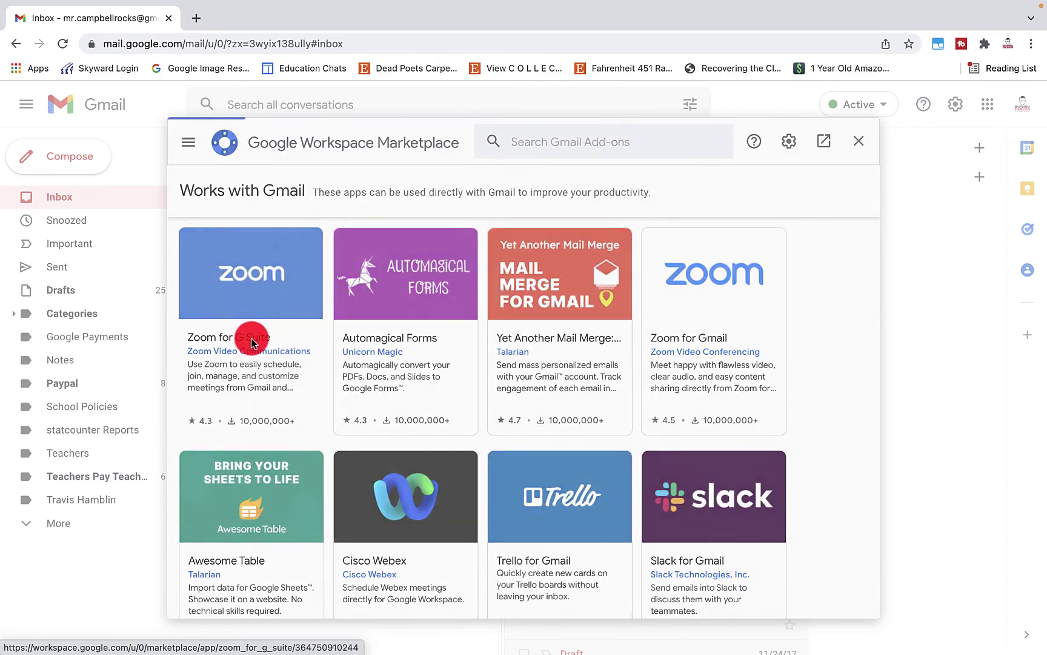
Step: Install Zoom for G Suite, choose the Google account, and allow its requested access
left_click(734, 243)
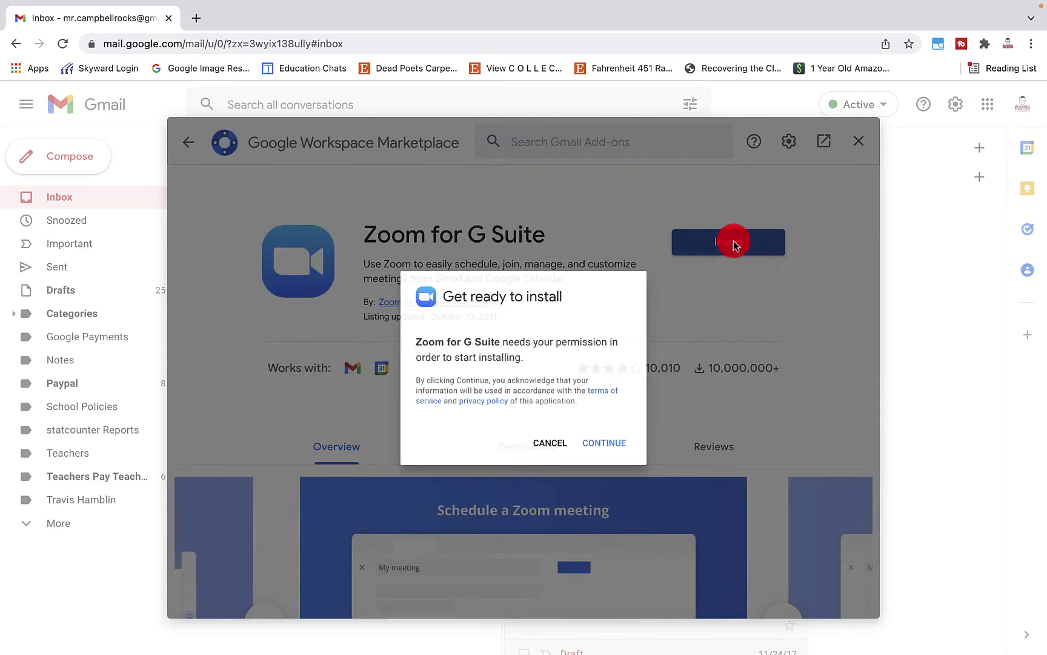
left_click(604, 442)
left_click(542, 370)
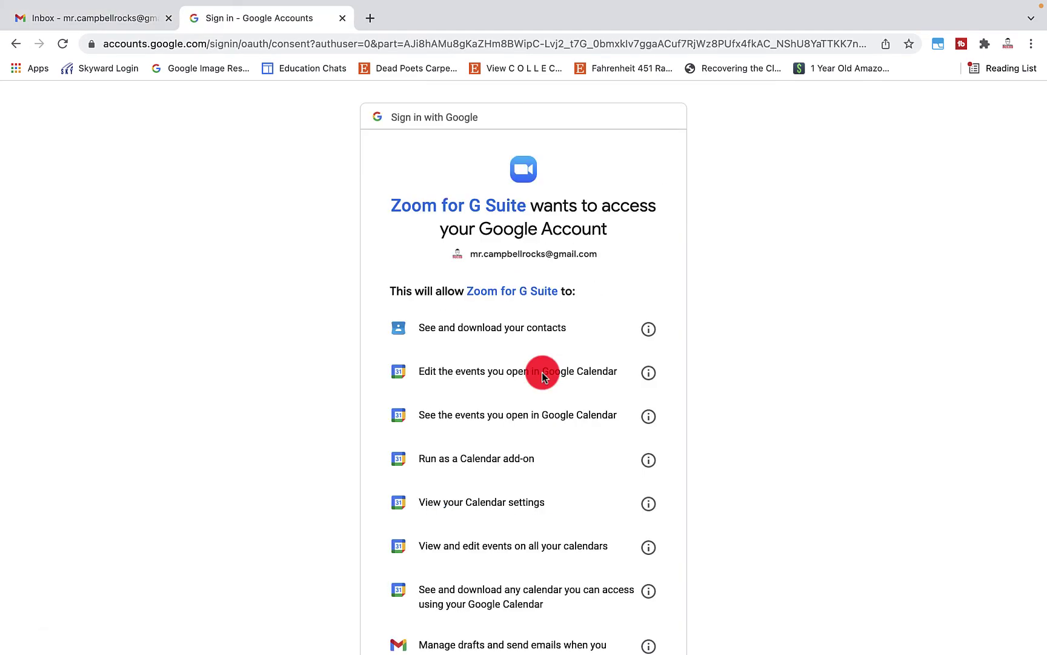
scroll(581, 305, "down", 2)
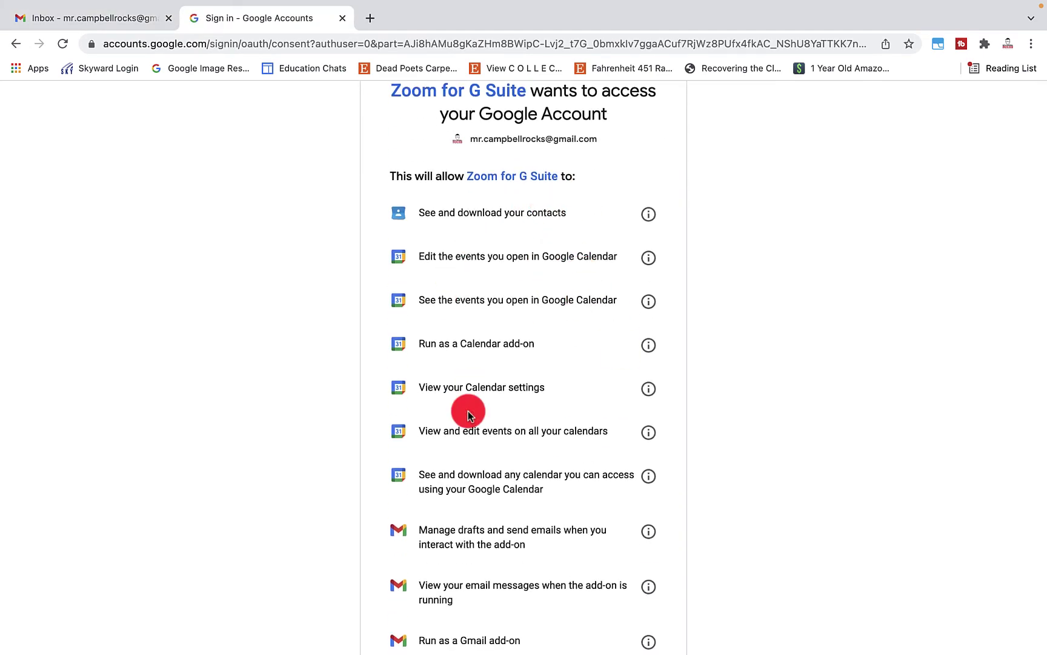
scroll(467, 409, "down", 3)
scroll(468, 411, "down", 5)
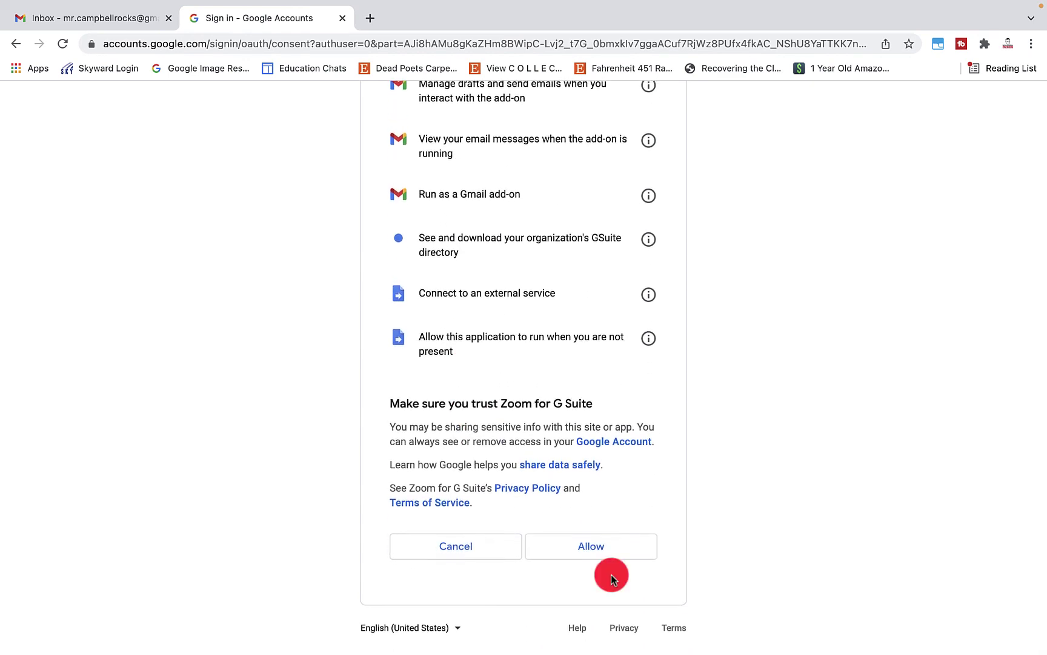
left_click(607, 548)
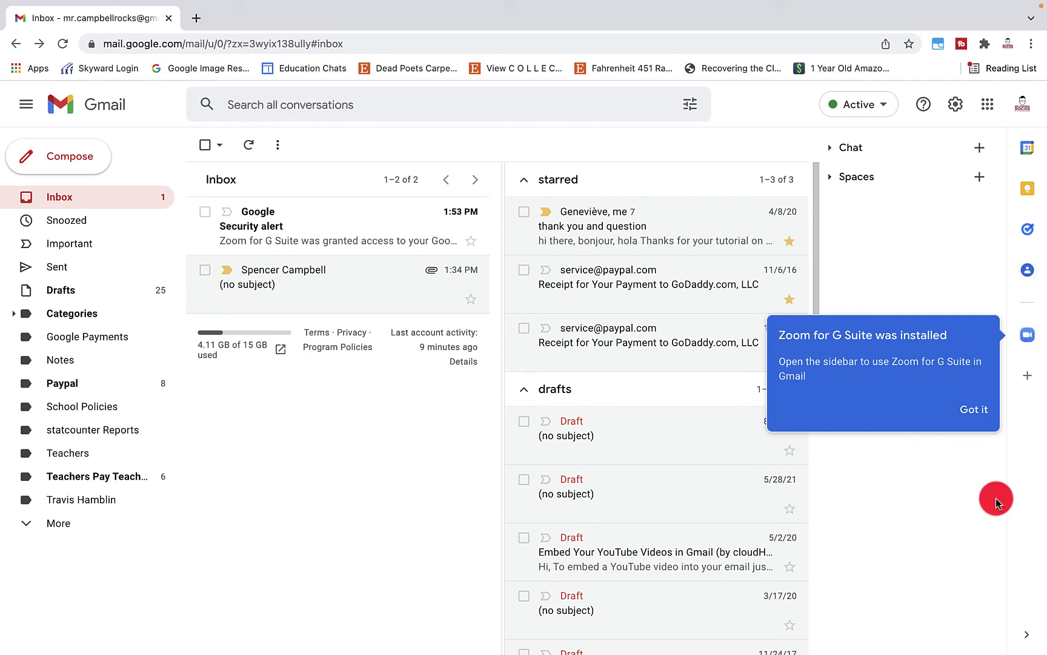
Step: Hide and reshow the side panel so Calendar, Keep, Tasks, Contacts and Zoom appear
left_click(1028, 636)
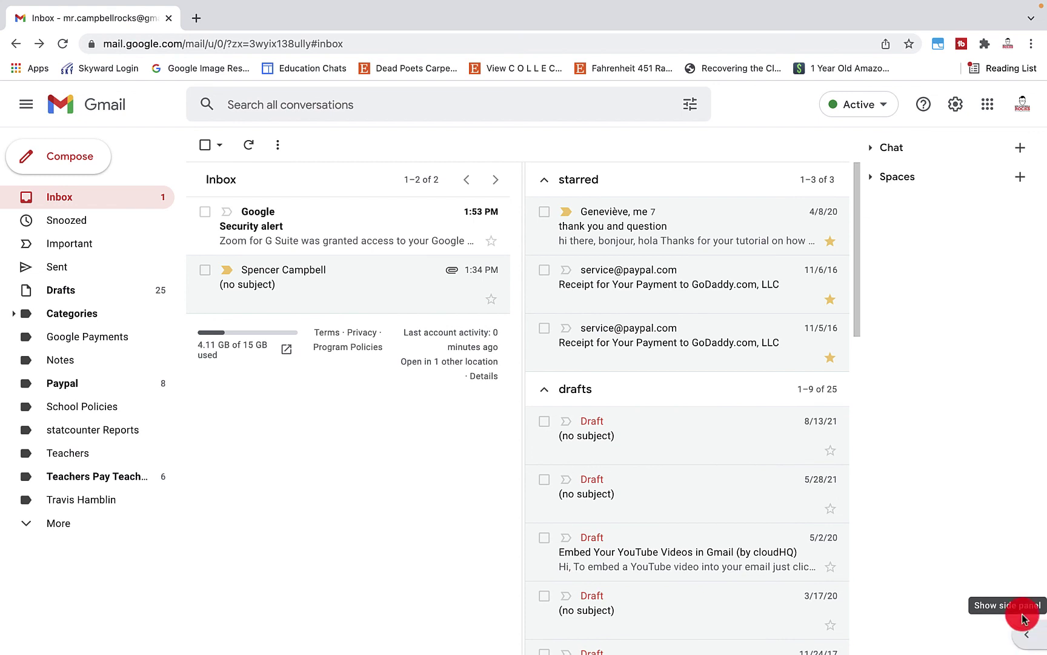
left_click(1038, 634)
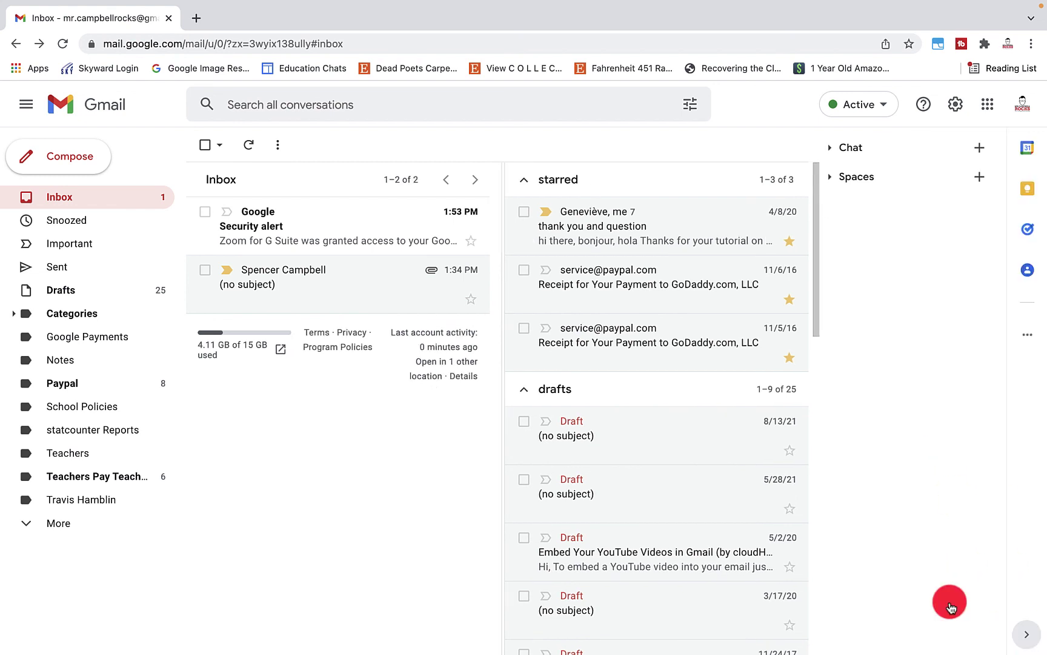